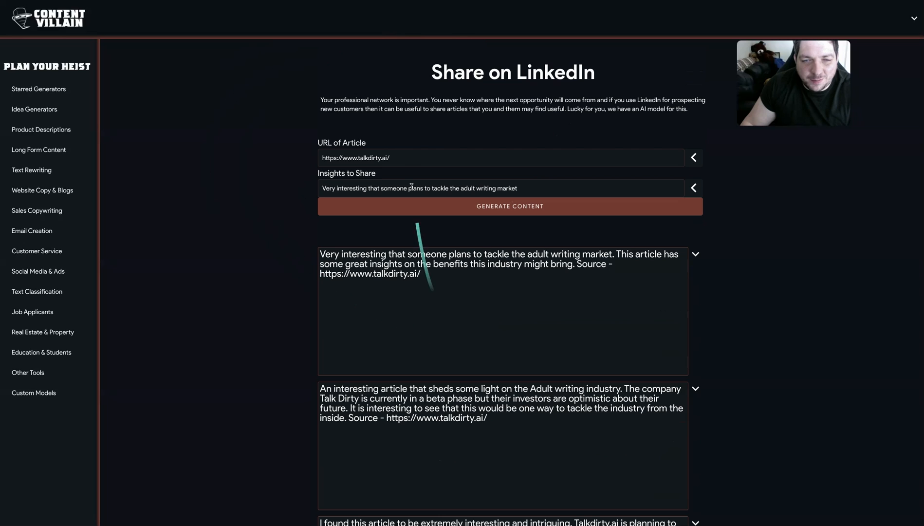
Step: Review the Share on LinkedIn form's article URL and insights, along with the generated posts beneath them
left_click(360, 166)
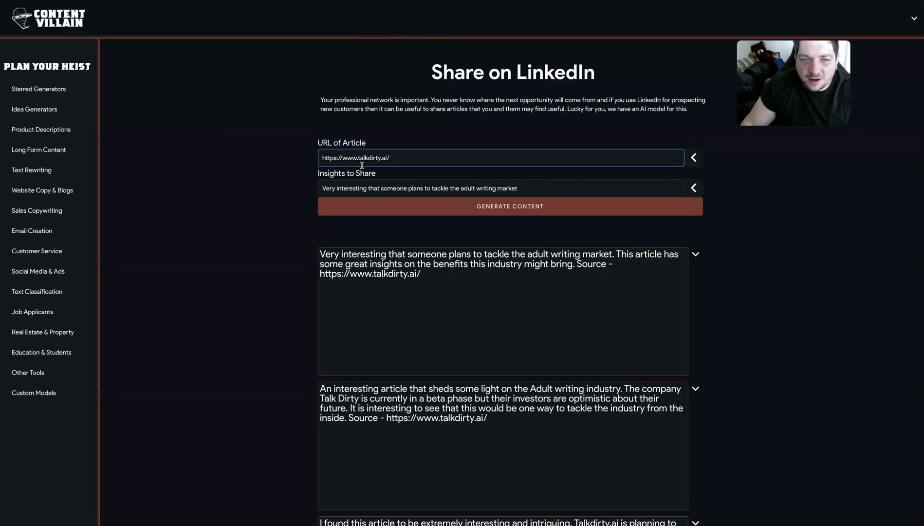
left_click(356, 176)
left_click(328, 205)
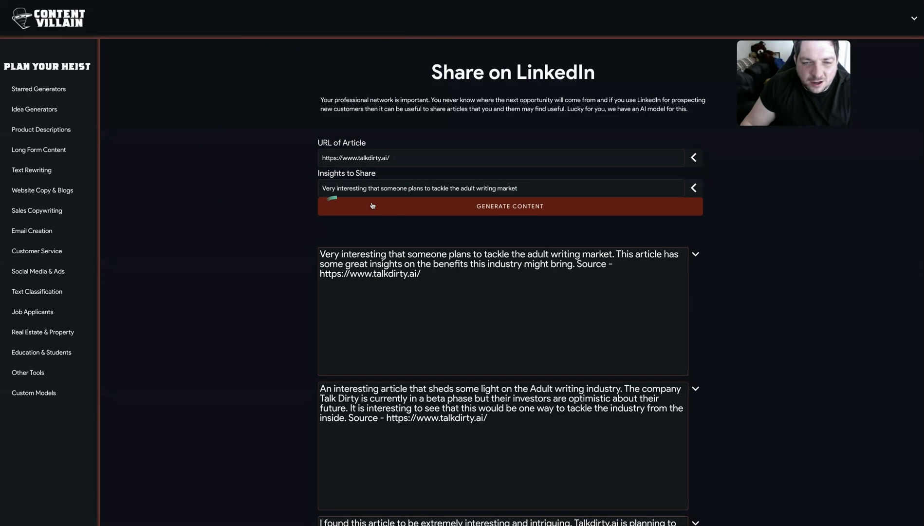
left_click(416, 193)
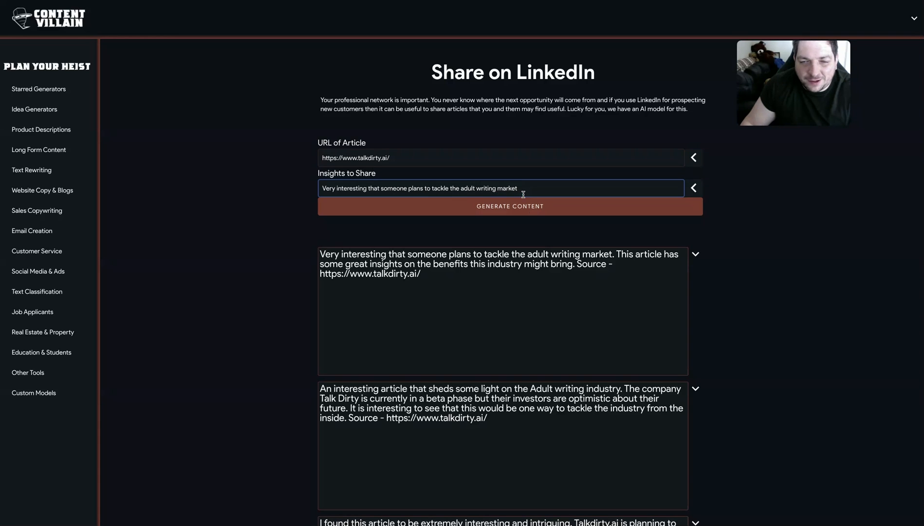
scroll(705, 285, "down", 1)
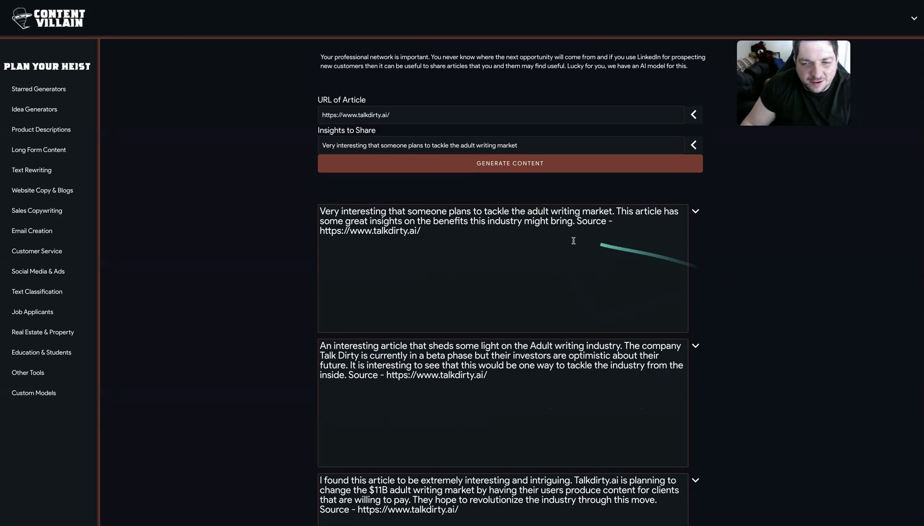
scroll(450, 355, "down", 2)
scroll(396, 417, "down", 2)
scroll(395, 417, "up", 5)
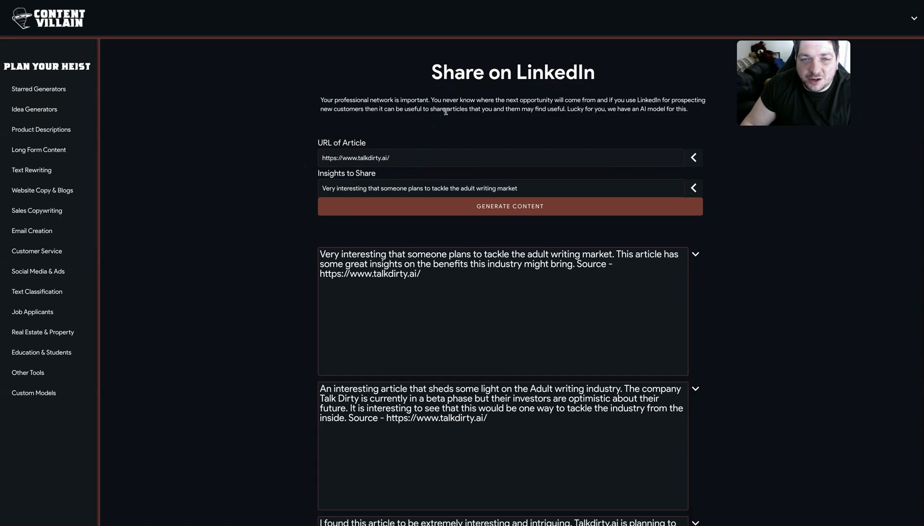
left_click(400, 156)
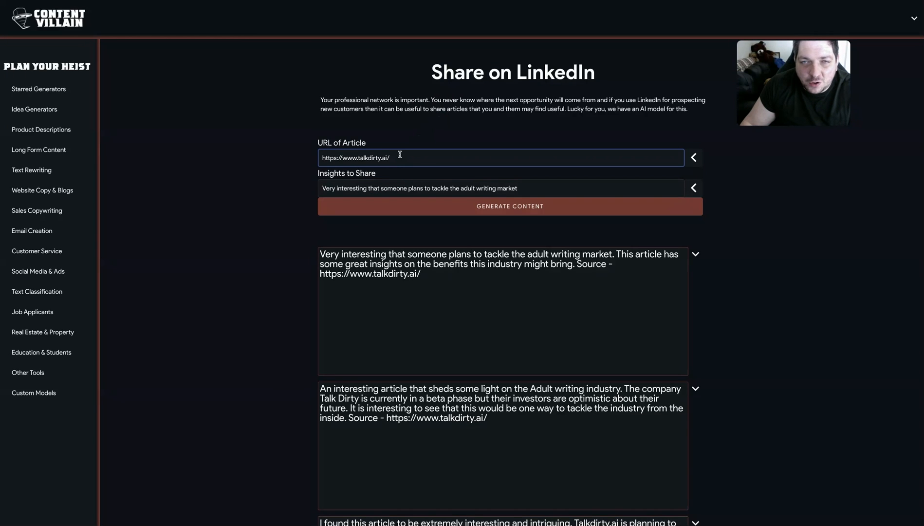
mouse_move(773, 86)
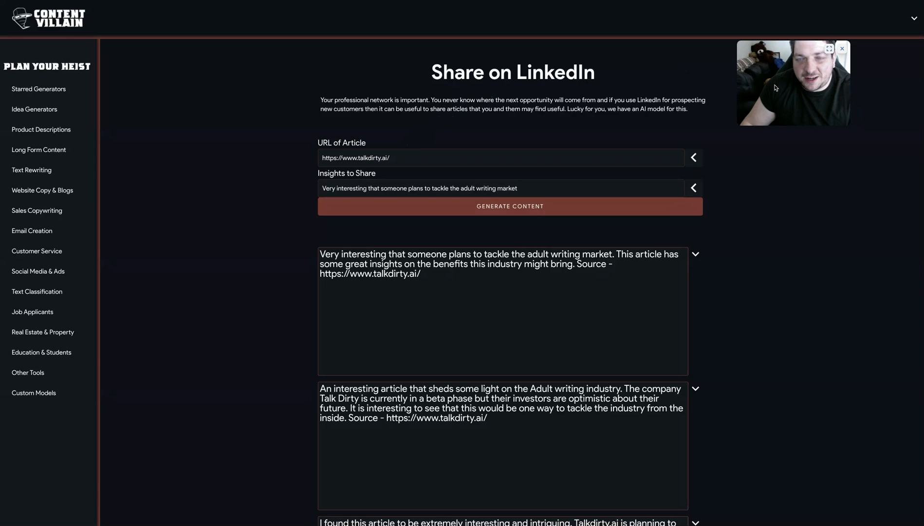
Step: Open the page for connecting webhooks and choose Share Article on LinkedIn as the model to add a webhook to
left_click(914, 19)
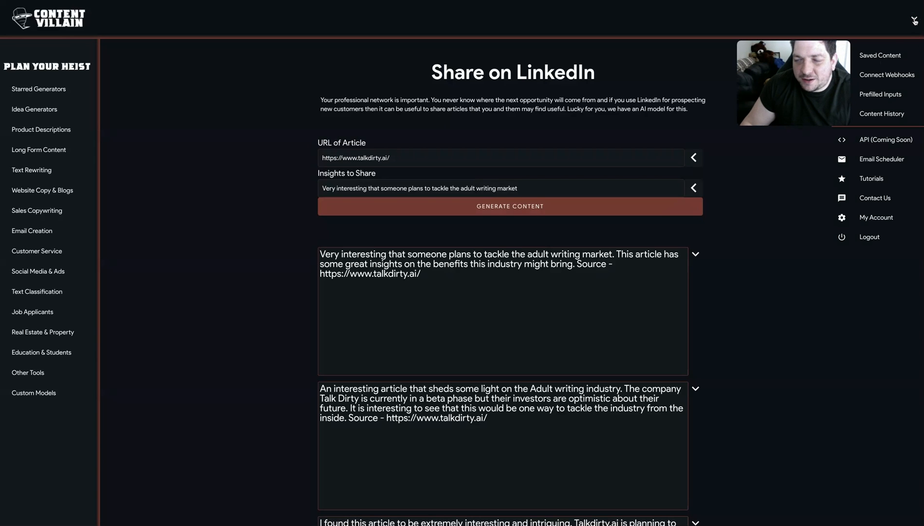
left_click_drag(781, 78, 170, 95)
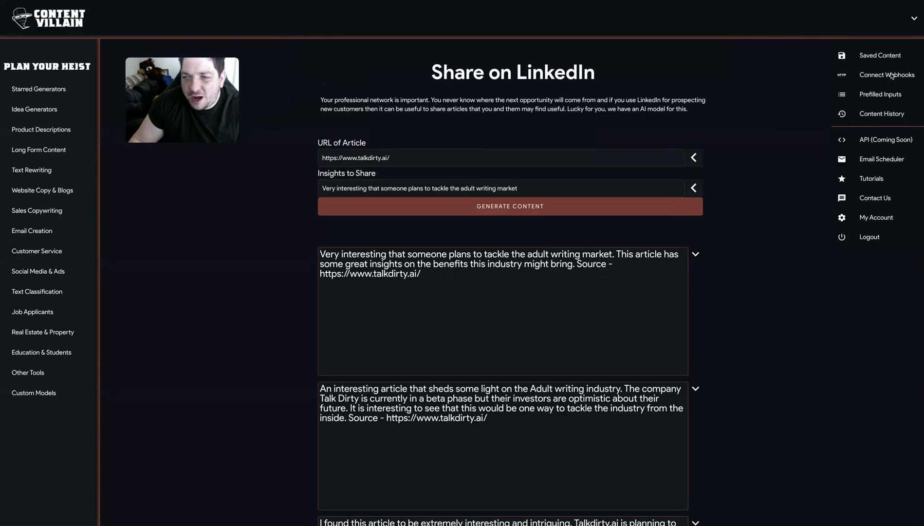
left_click(870, 77)
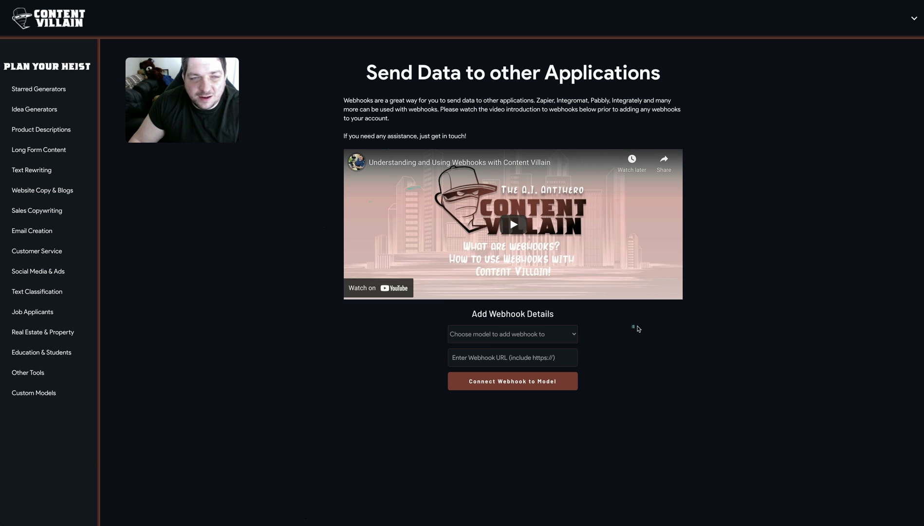
scroll(635, 326, "down", 1)
left_click(533, 307)
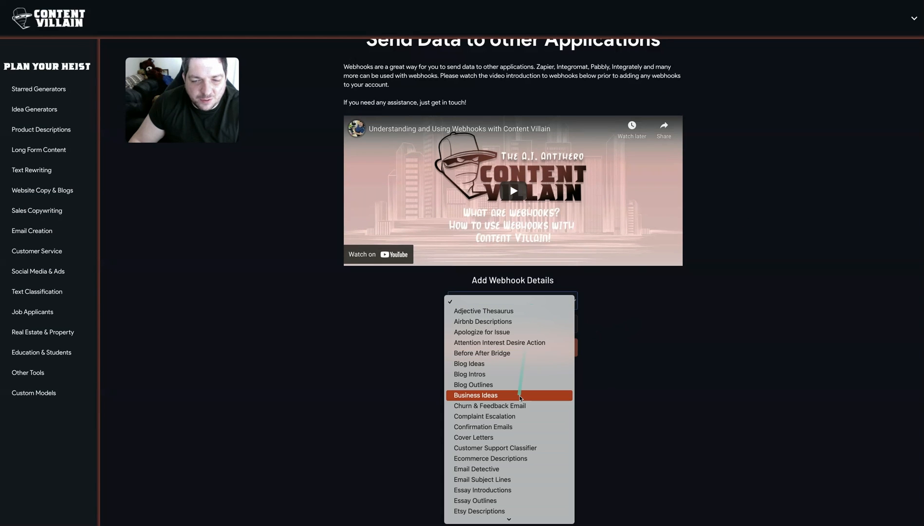
scroll(514, 392, "down", 1)
scroll(513, 393, "down", 5)
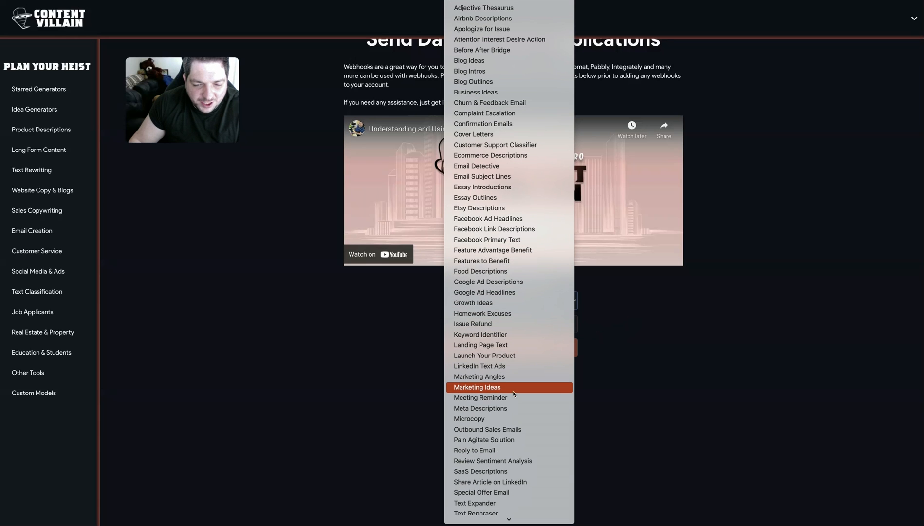
left_click(500, 482)
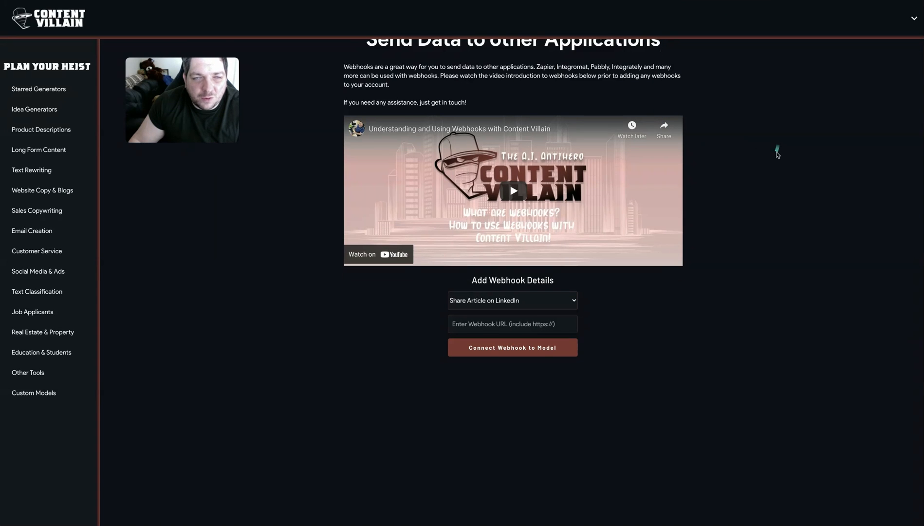
scroll(777, 154, "up", 1)
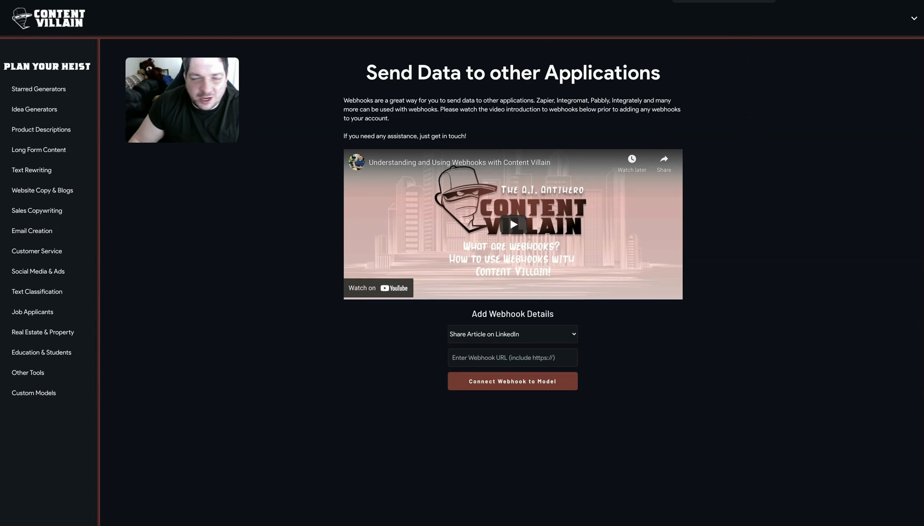
Step: Copy the LinkedIn Test webhook address from Integromat and connect it to the selected model in Content Villain
left_click(732, 0)
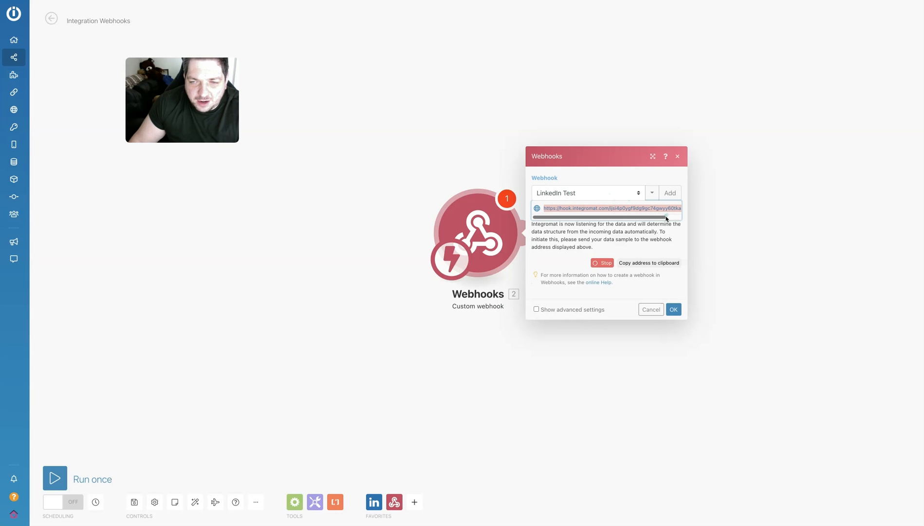
left_click(644, 267)
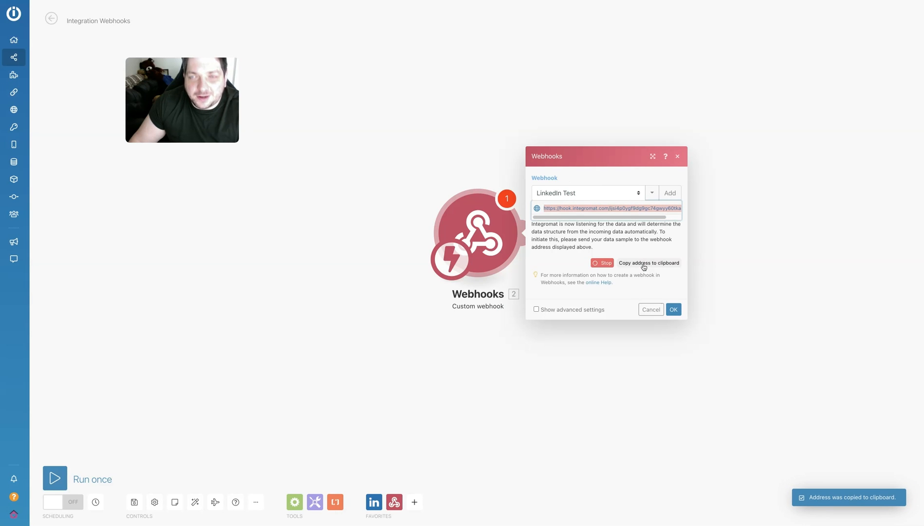
key("super+Tab")
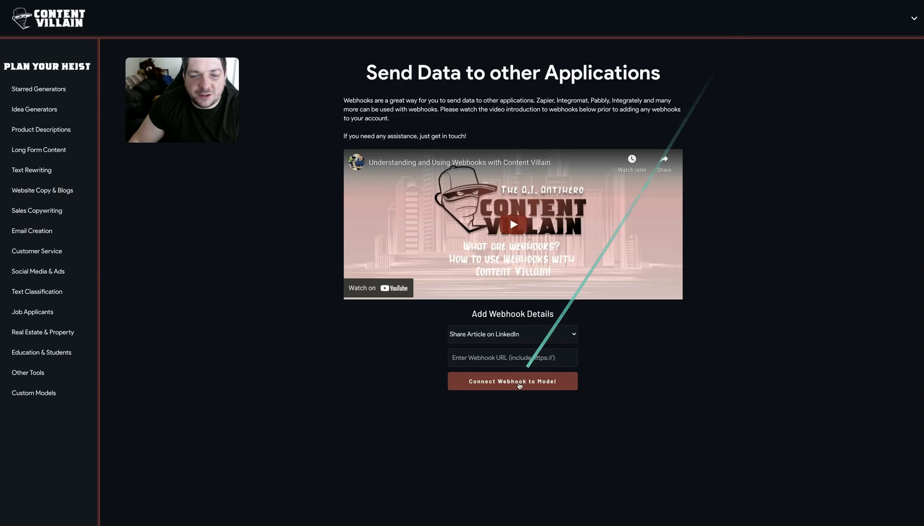
left_click(507, 360)
right_click(507, 364)
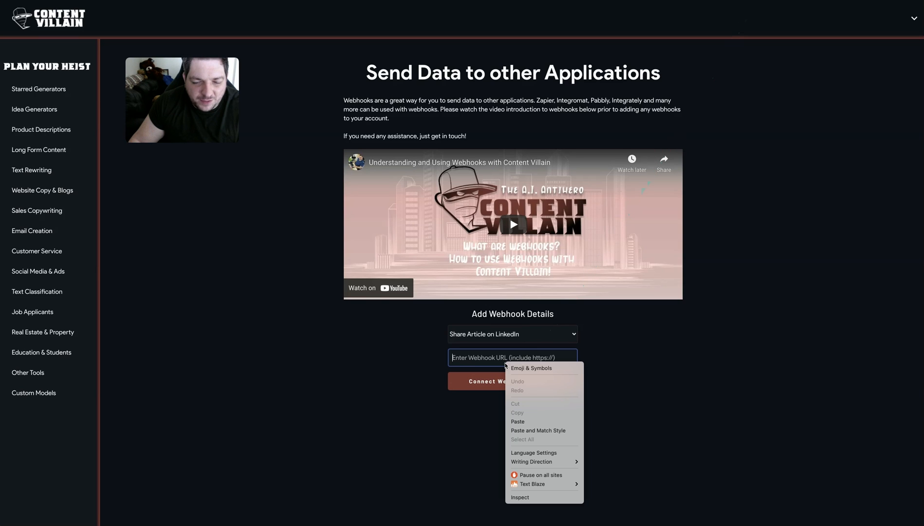
left_click(534, 421)
left_click(533, 381)
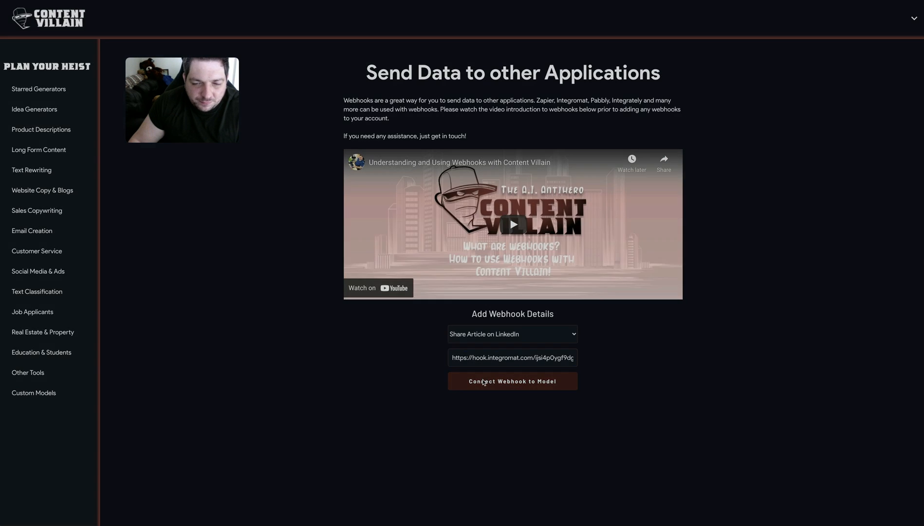
left_click(481, 213)
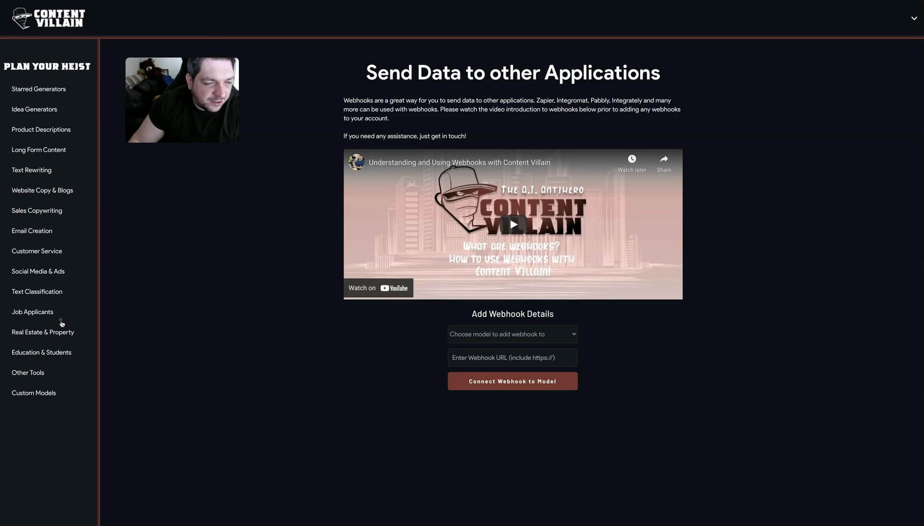
Step: Open the Share Article on LinkedIn generator from the social media and ads models
left_click(45, 274)
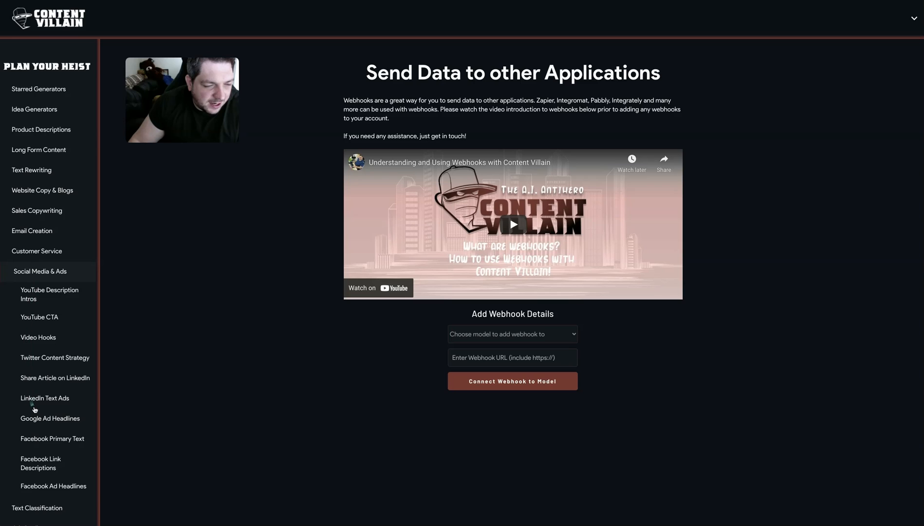
left_click(49, 383)
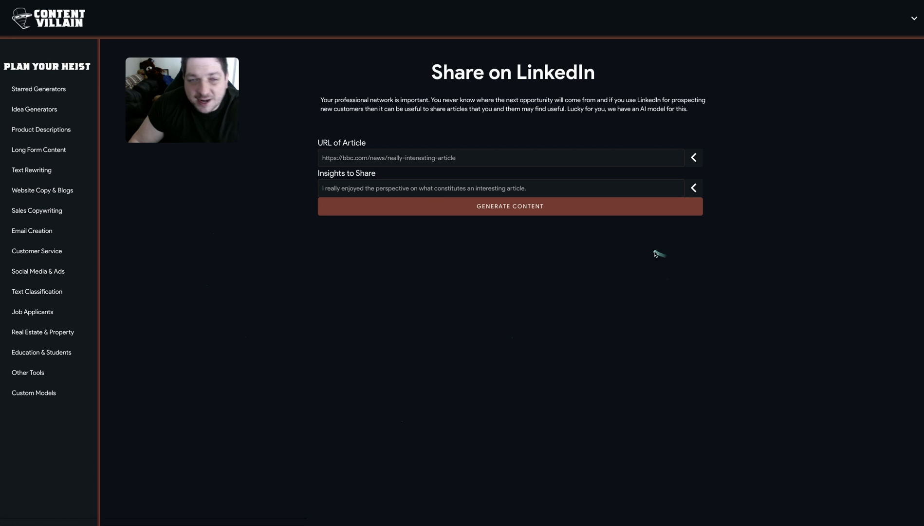
left_click(651, 181)
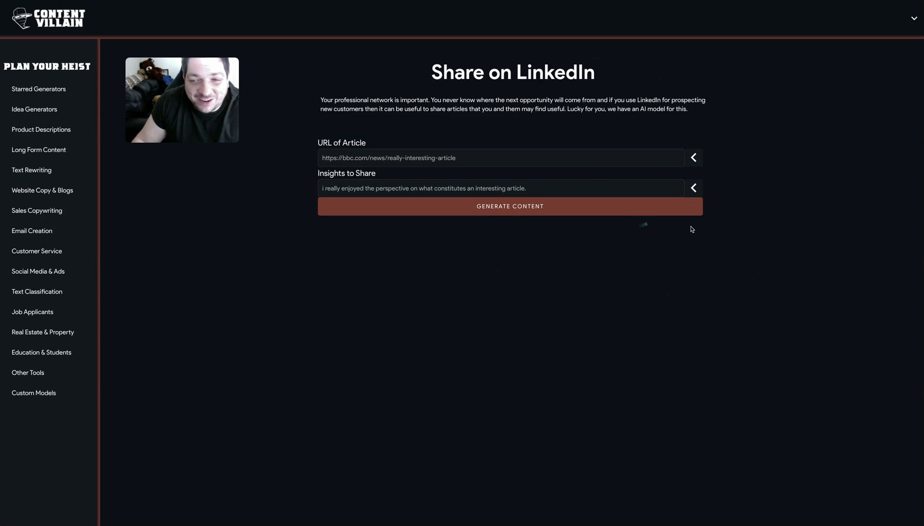
left_click(693, 161)
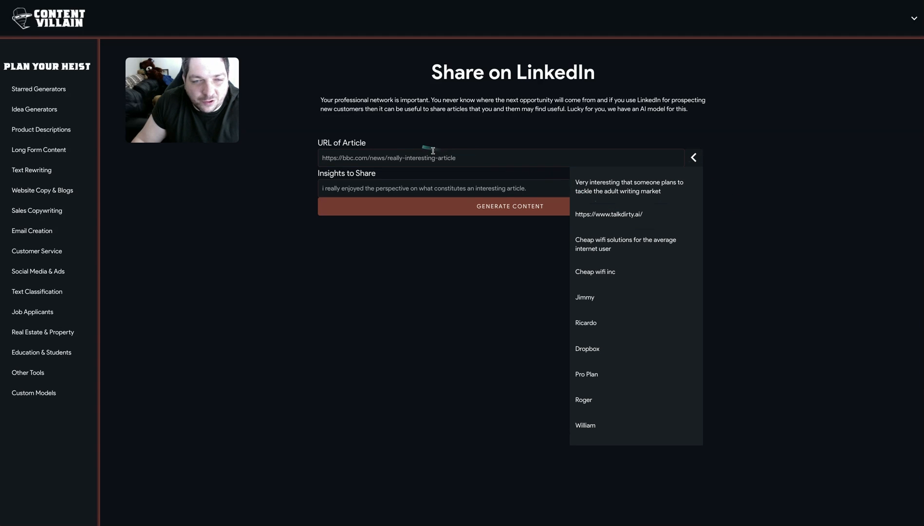
left_click(593, 216)
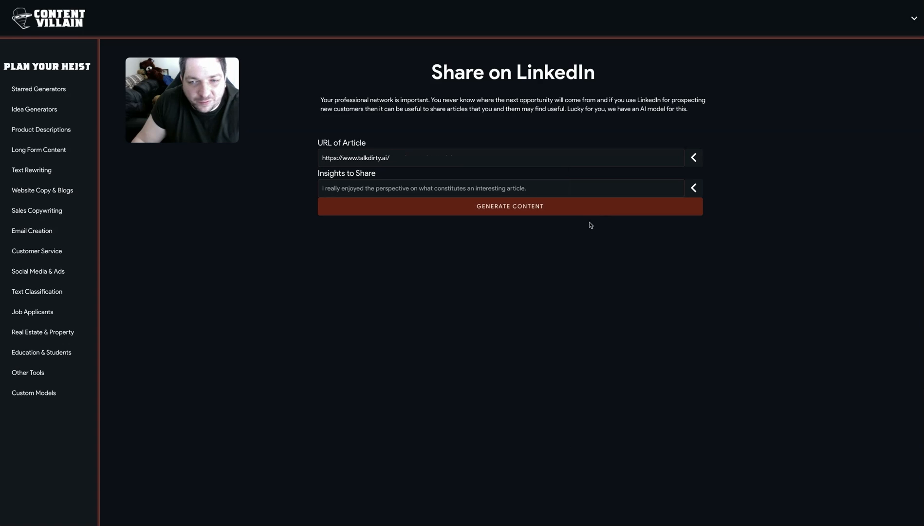
left_click(692, 188)
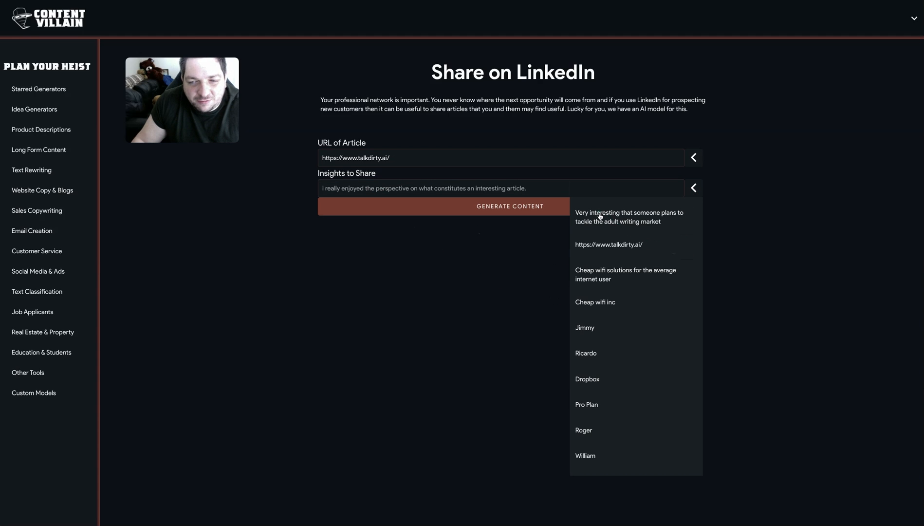
left_click(598, 214)
left_click(503, 210)
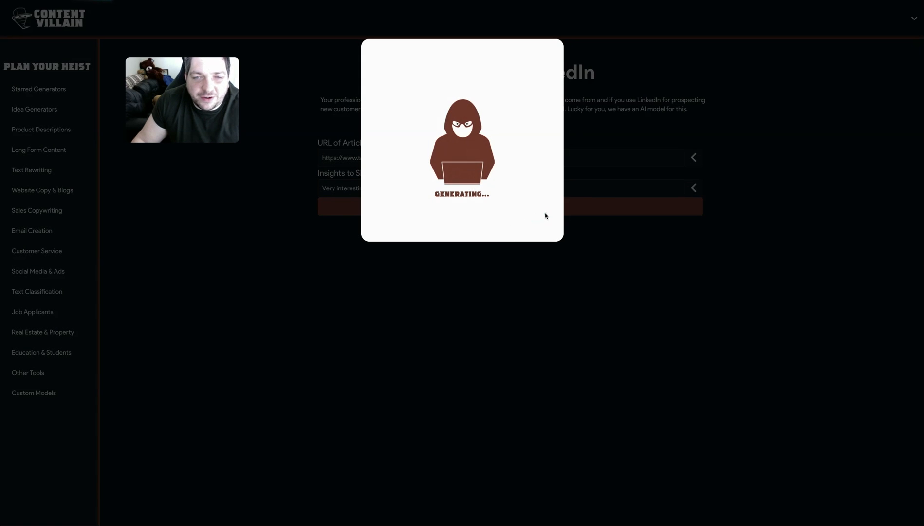
Step: Read through the newly generated LinkedIn posts and compare their wording and source links
scroll(681, 321, "down", 2)
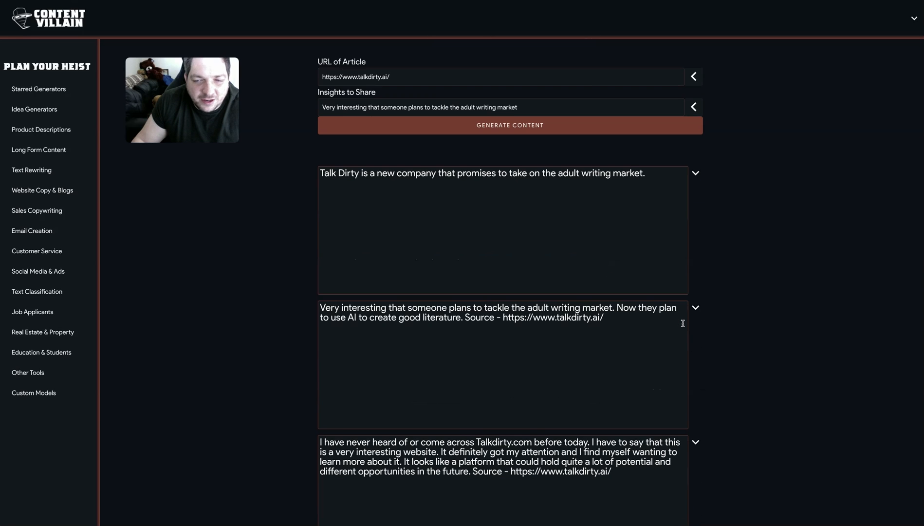
scroll(682, 323, "down", 2)
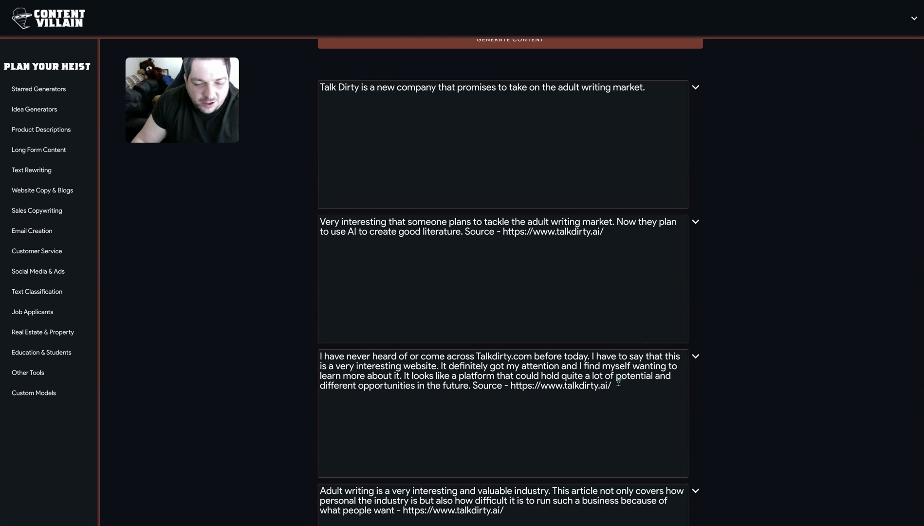
scroll(618, 383, "down", 1)
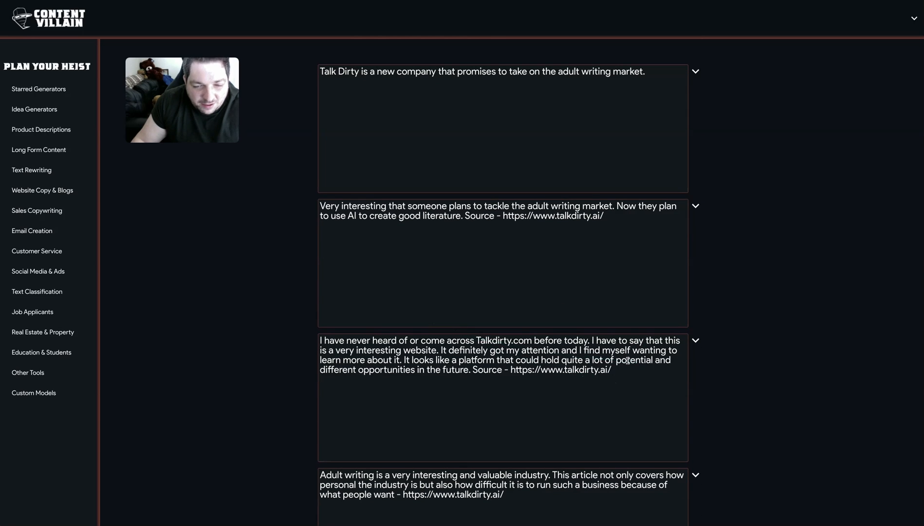
scroll(612, 396, "down", 3)
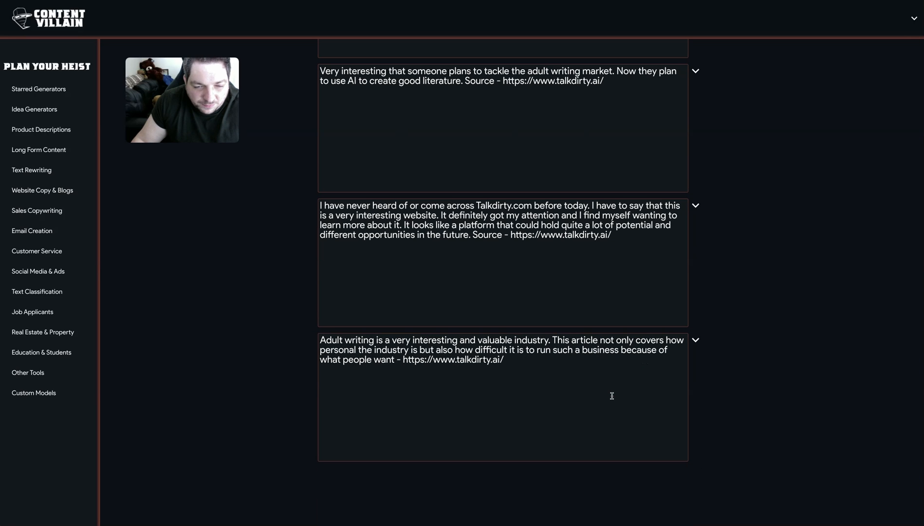
scroll(476, 291, "up", 3)
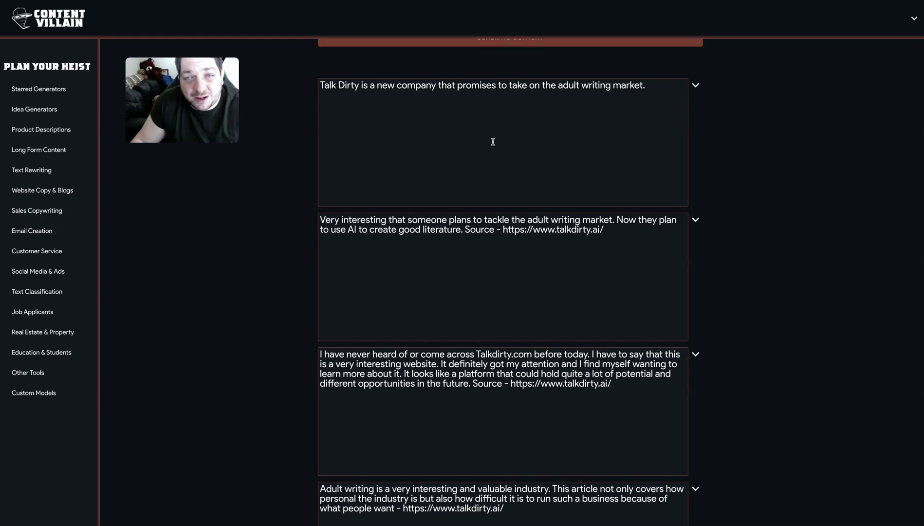
scroll(607, 186, "up", 1)
scroll(608, 186, "up", 3)
scroll(524, 362, "down", 5)
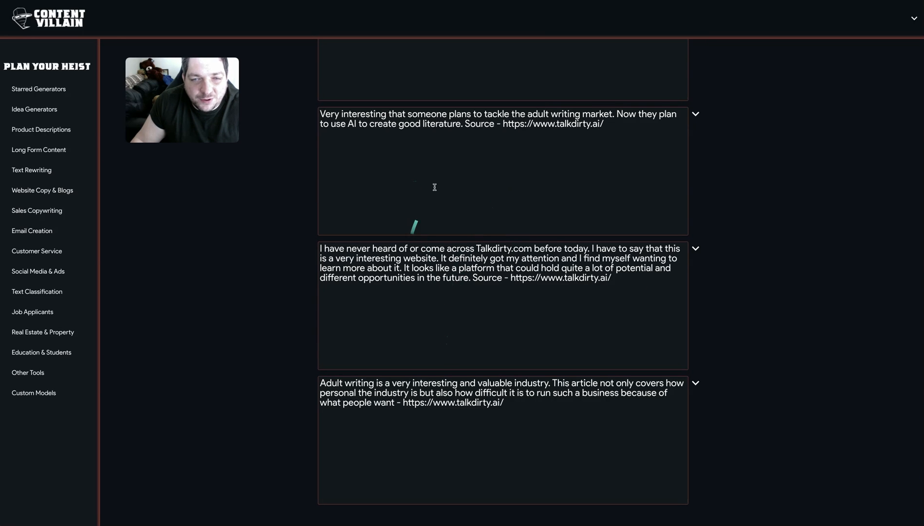
left_click(518, 157)
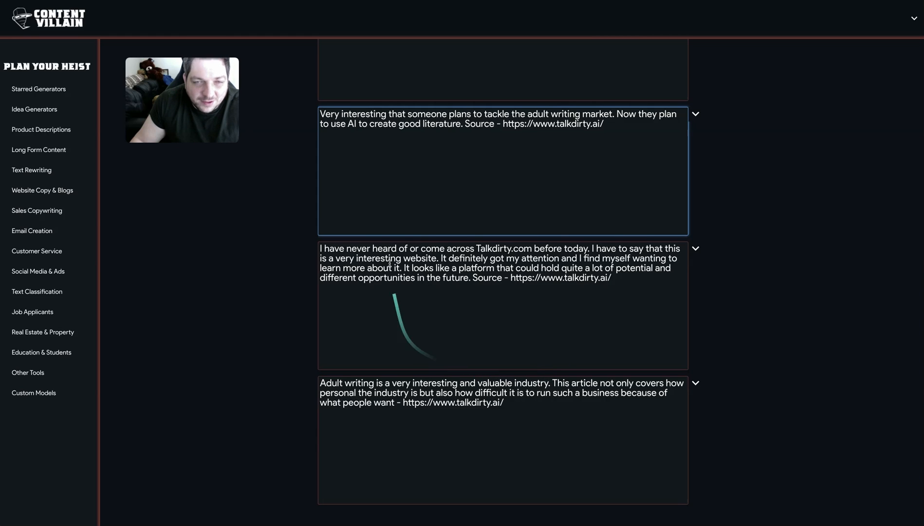
scroll(428, 178, "up", 1)
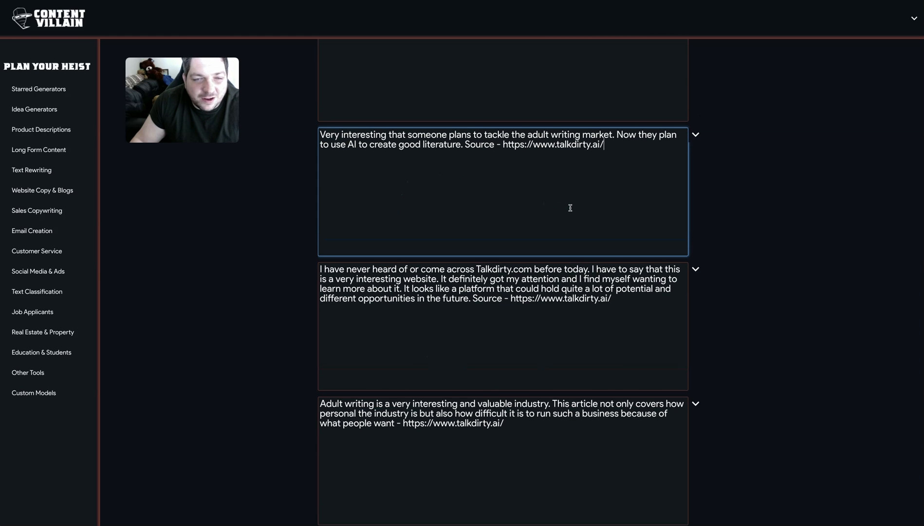
Step: Review the generated posts and send the second one, about using AI to create good literature, to the webhook as sample data
scroll(569, 208, "up", 1)
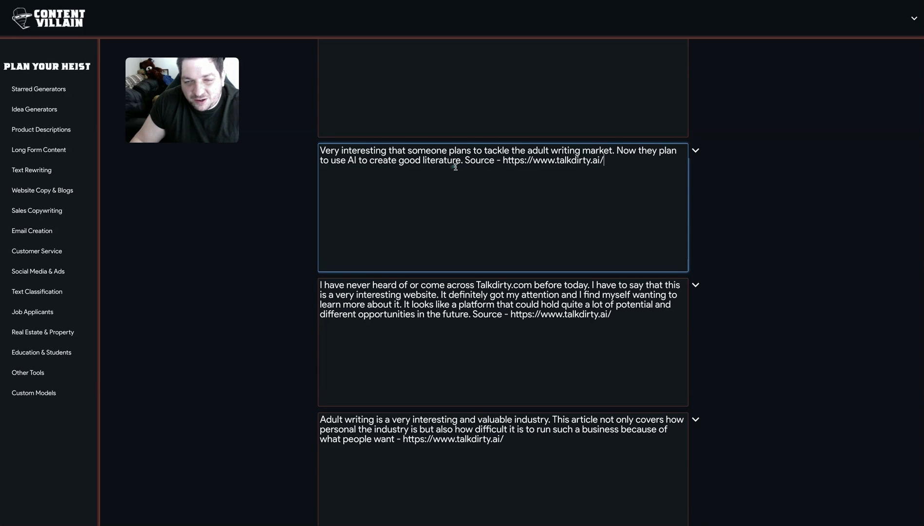
scroll(453, 178, "up", 3)
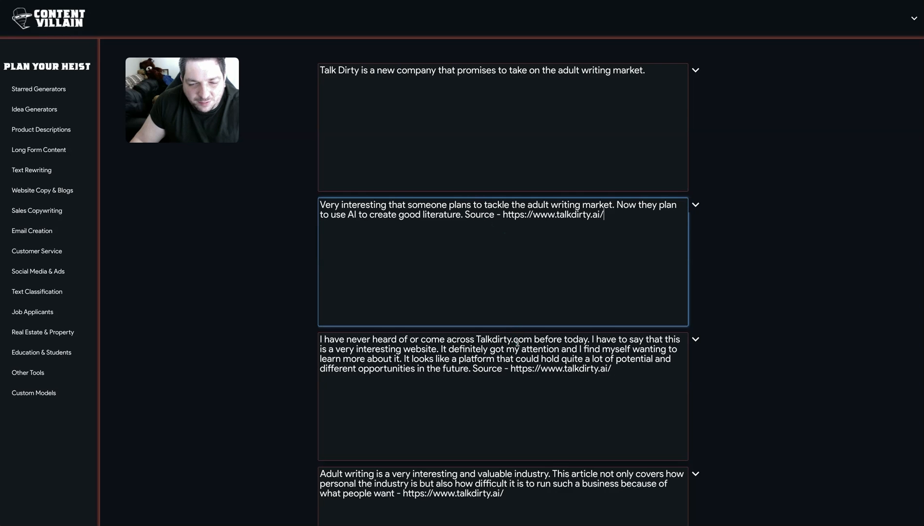
scroll(522, 276, "up", 9)
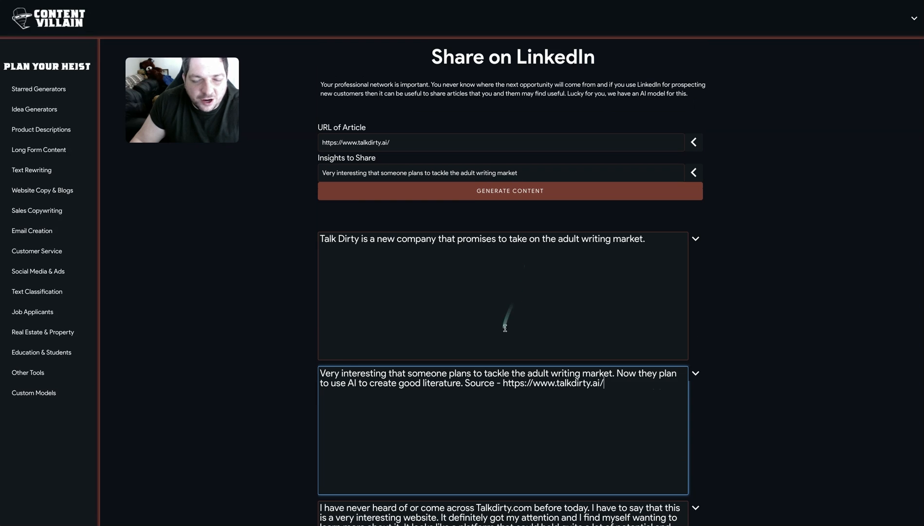
scroll(508, 319, "down", 2)
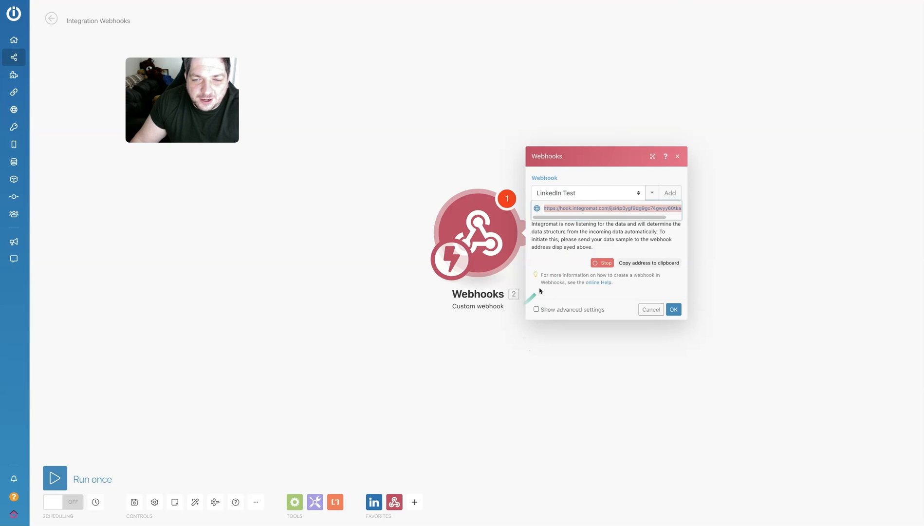
left_click(558, 237)
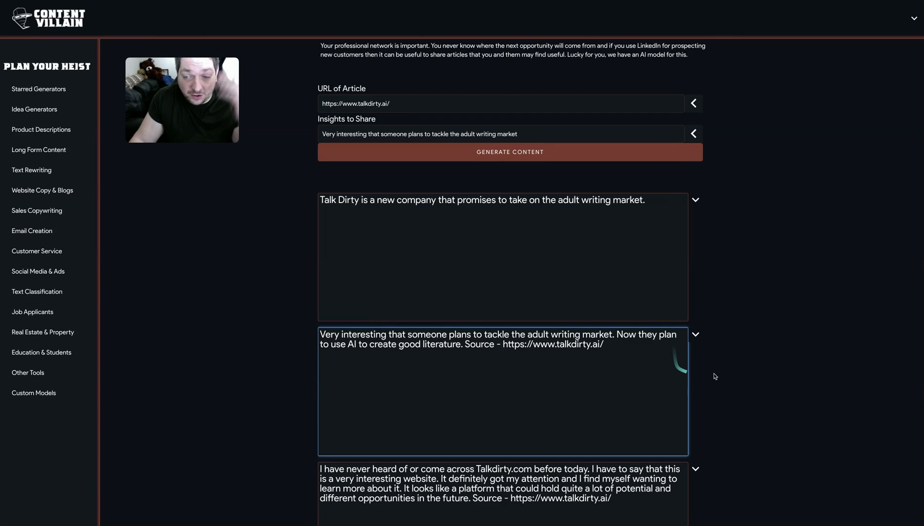
scroll(678, 369, "up", 1)
scroll(678, 370, "down", 1)
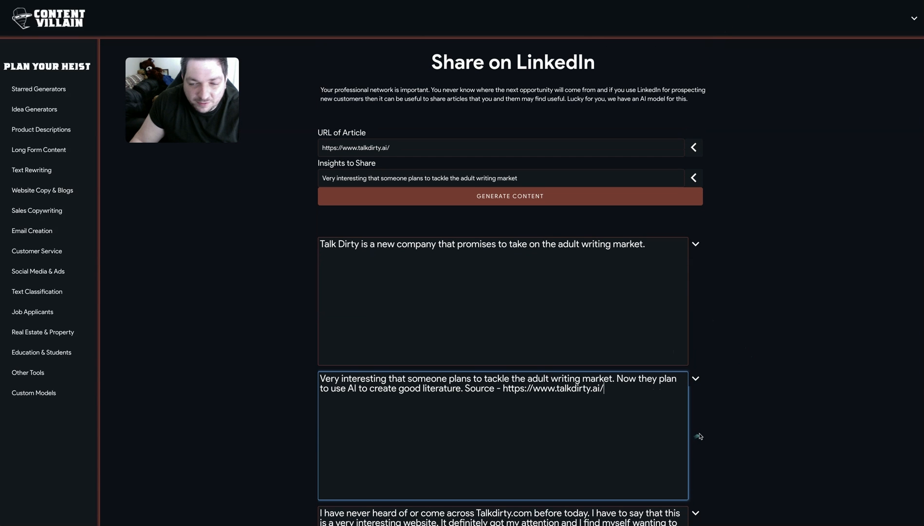
left_click(695, 378)
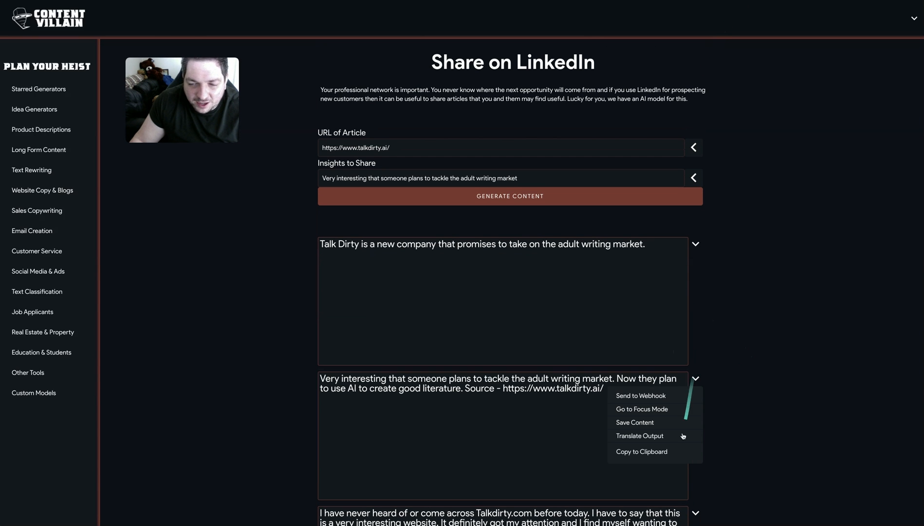
left_click(641, 395)
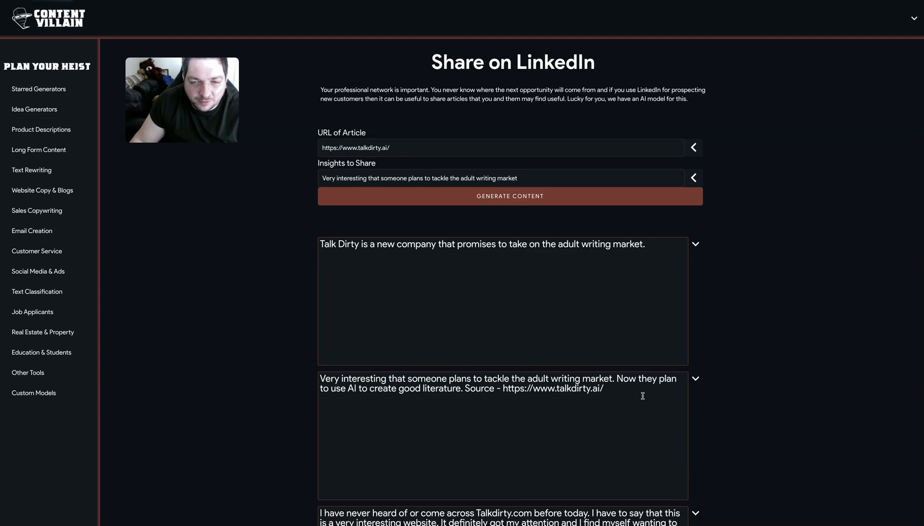
left_click(600, 397)
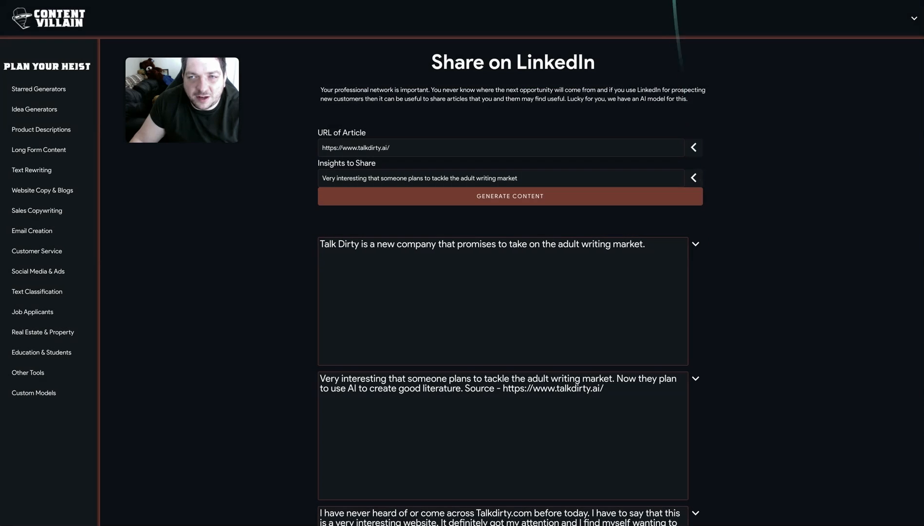
Step: Switch to Integromat, confirm the LinkedIn Test webhook and add a LinkedIn Create a Text Post module for users after it
left_click(672, 0)
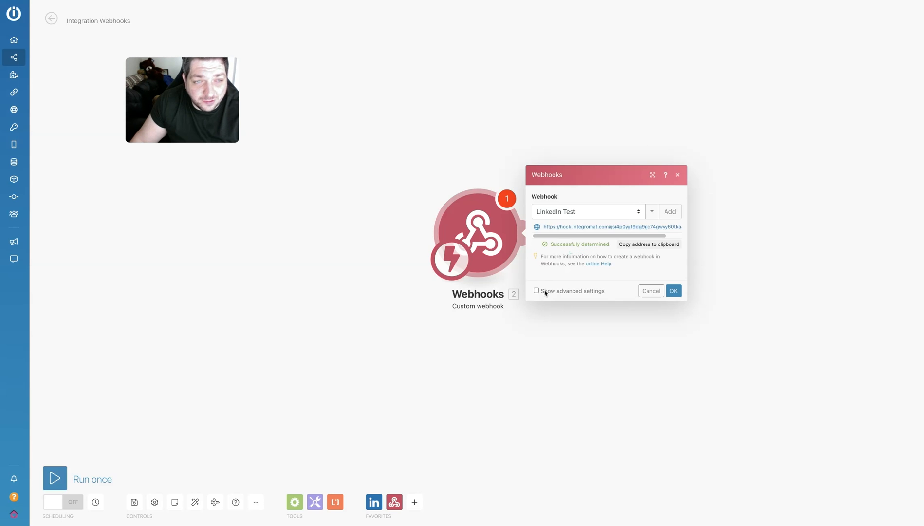
left_click(673, 291)
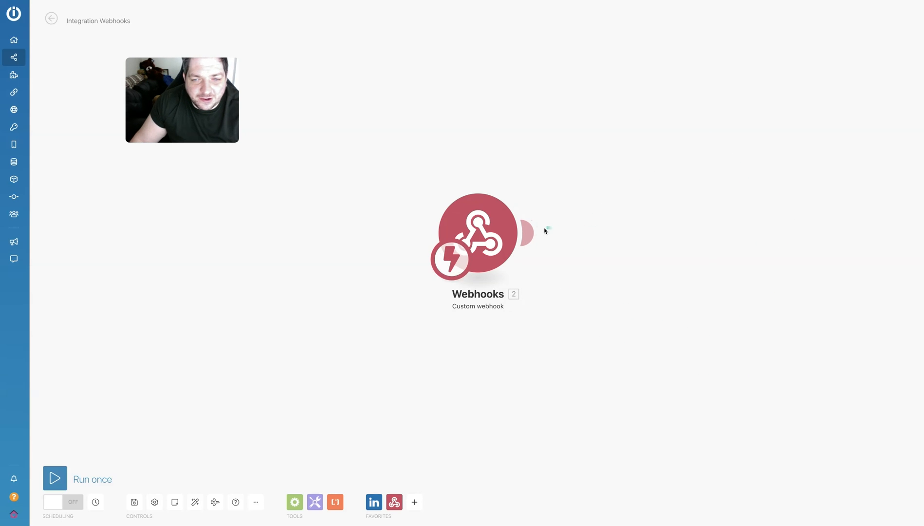
left_click(532, 232)
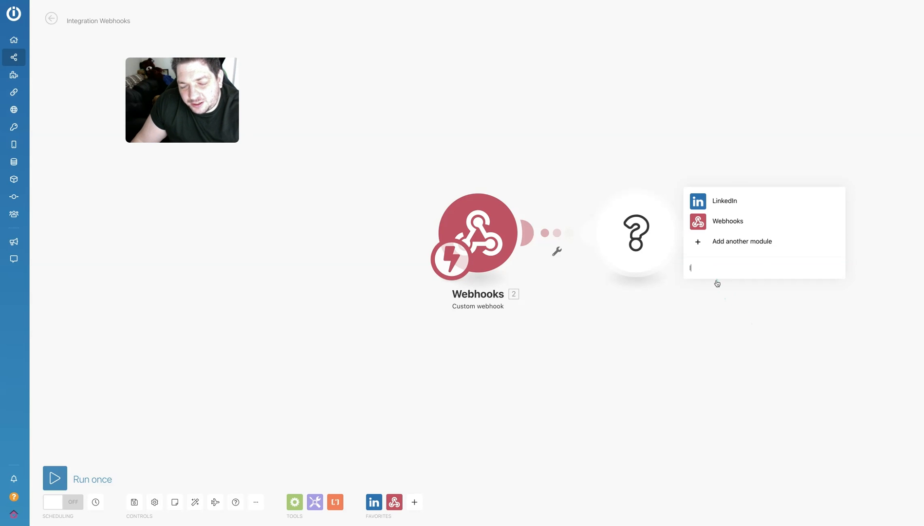
type("link")
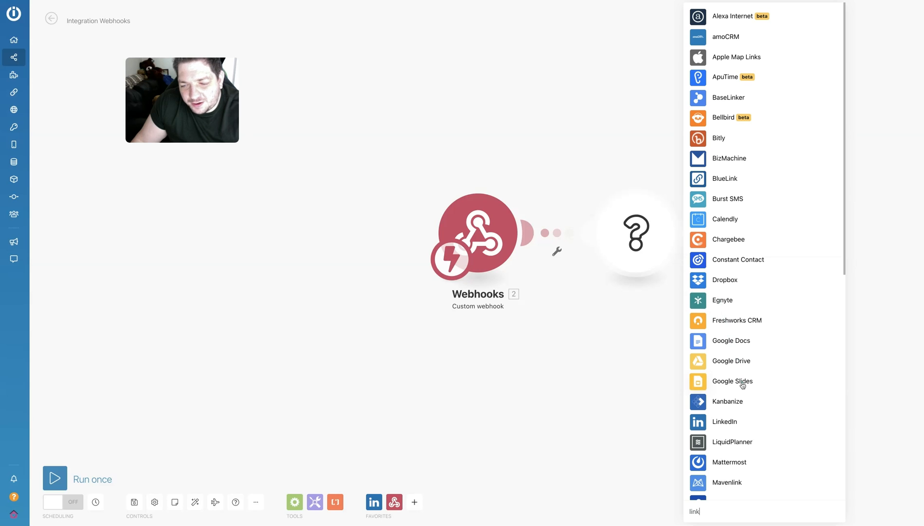
type("ed")
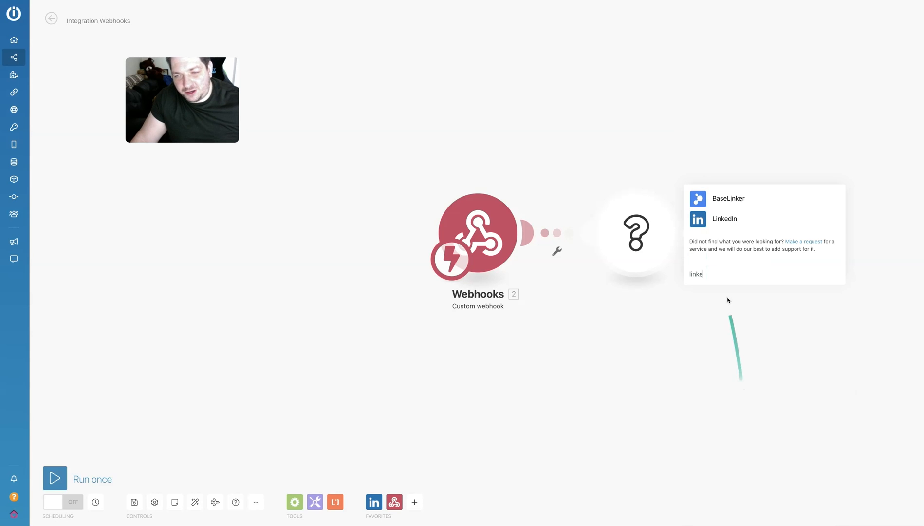
left_click(729, 219)
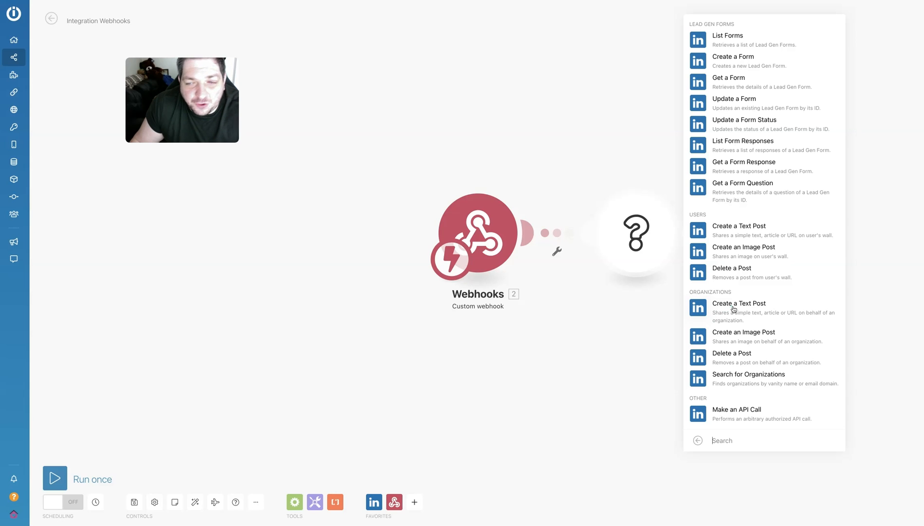
left_click(727, 228)
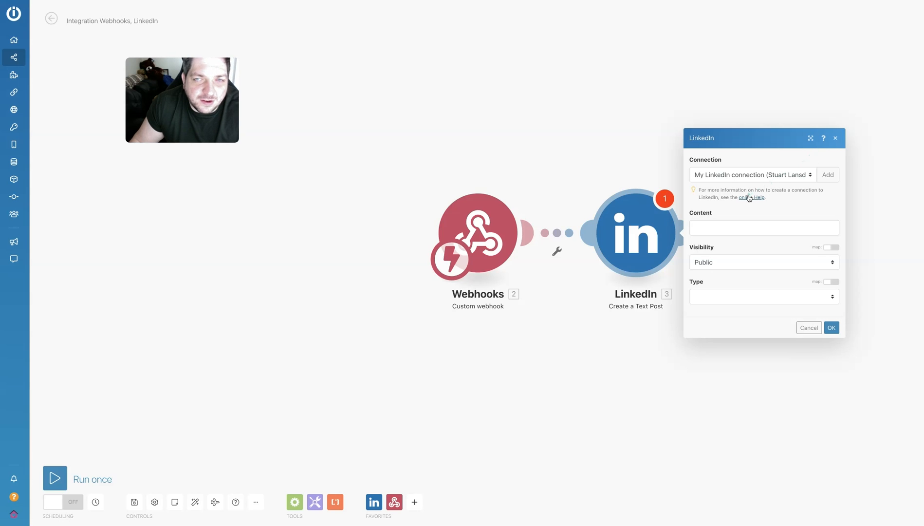
Step: Map the webhook's content value to the LinkedIn post's content and set the post type to Simple text
left_click(710, 232)
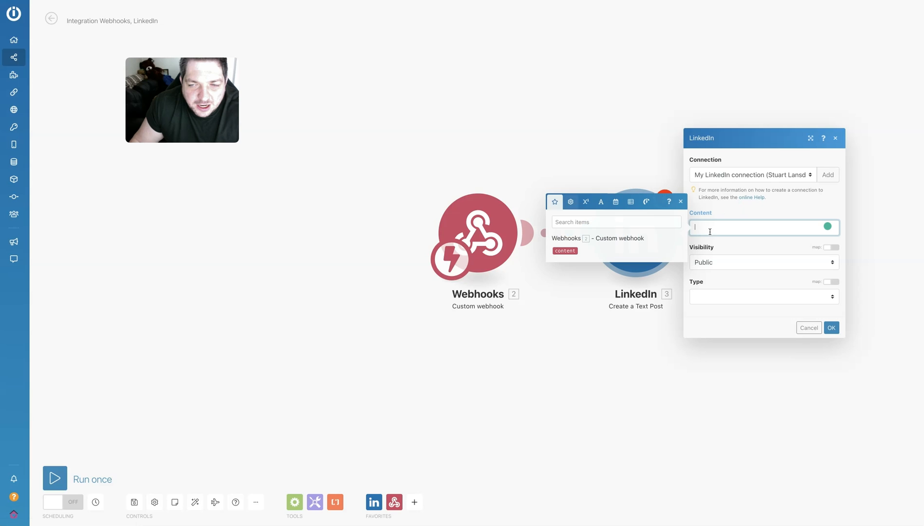
left_click(564, 251)
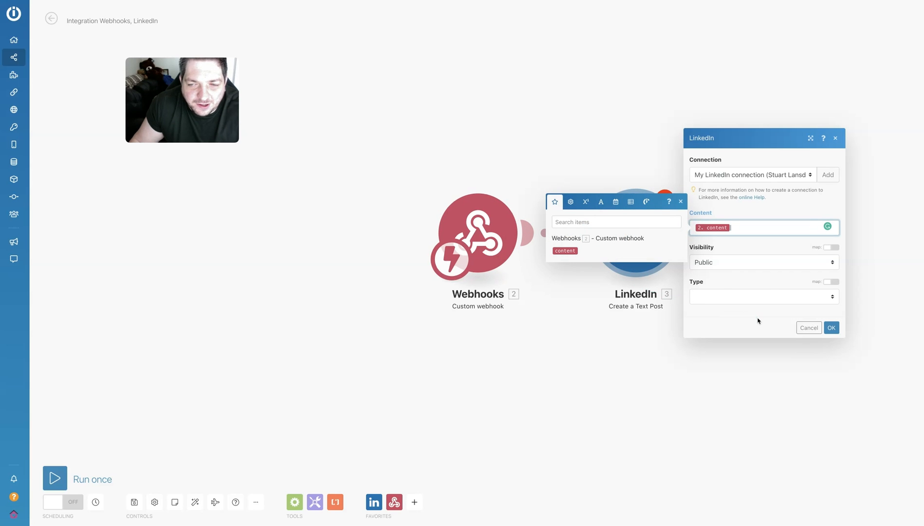
left_click(756, 299)
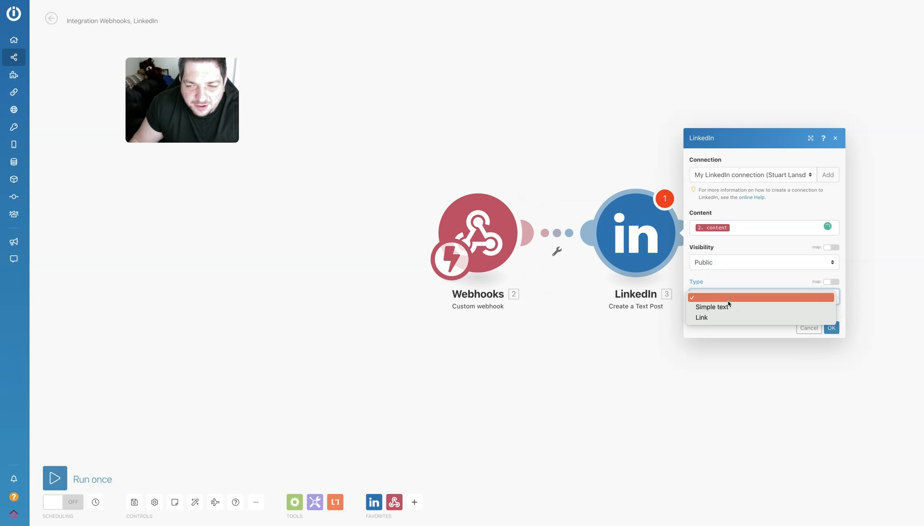
left_click(727, 306)
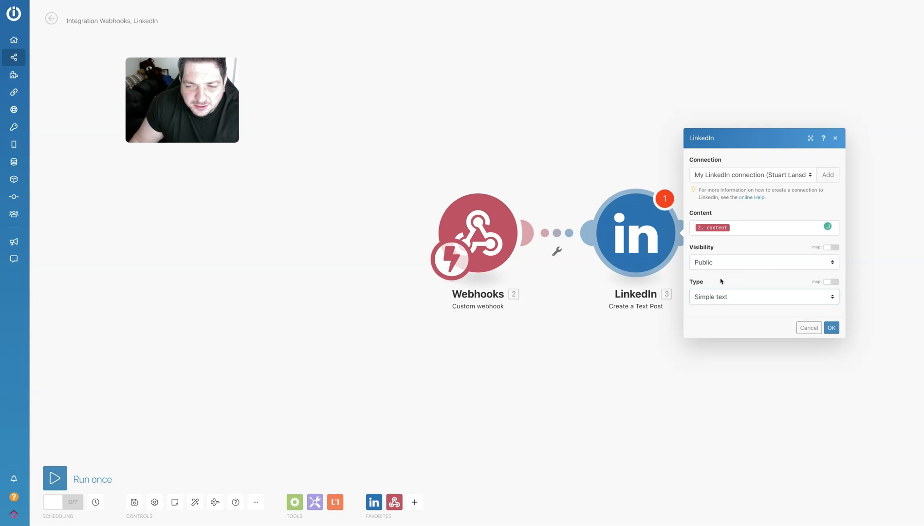
left_click(831, 328)
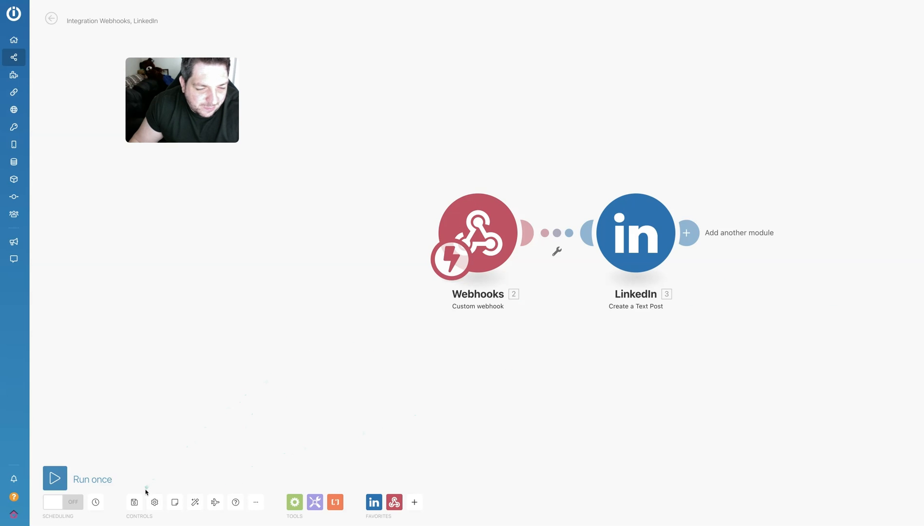
Step: Confirm the webhook schedule as running immediately and save the scenario
left_click(135, 501)
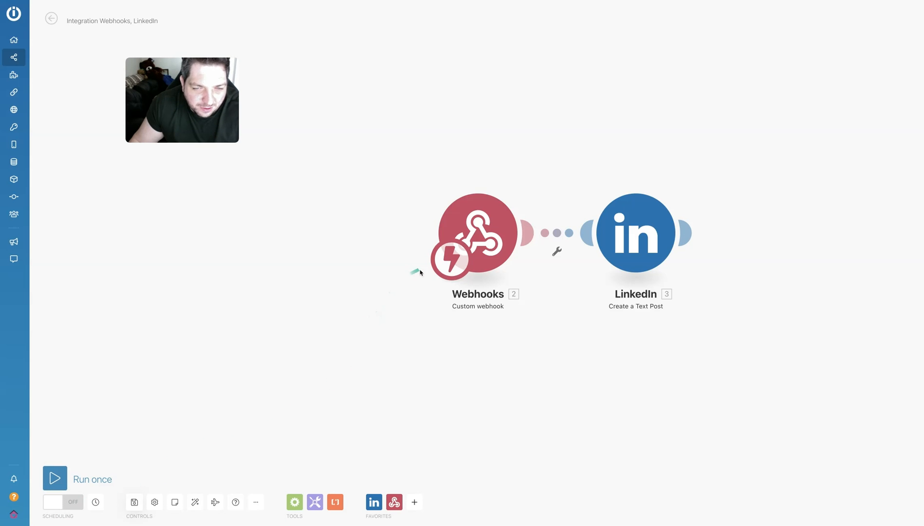
left_click(444, 263)
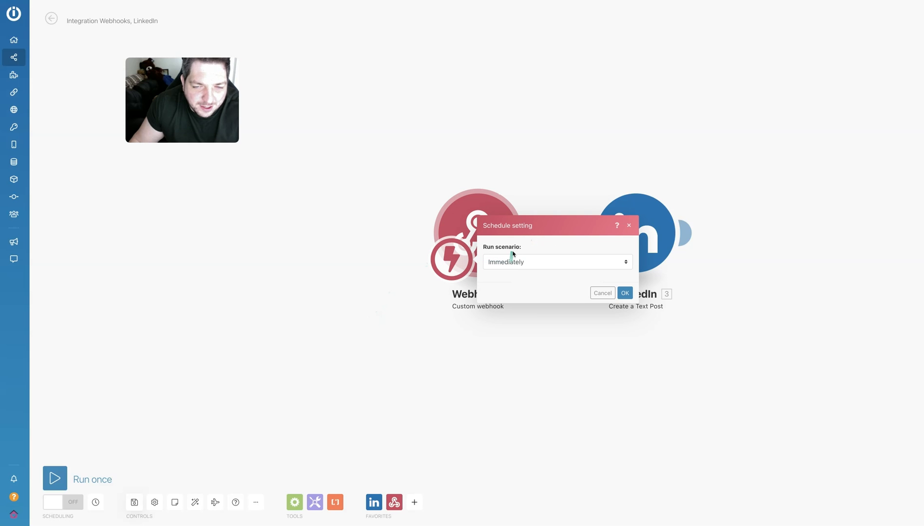
left_click(627, 295)
left_click(134, 503)
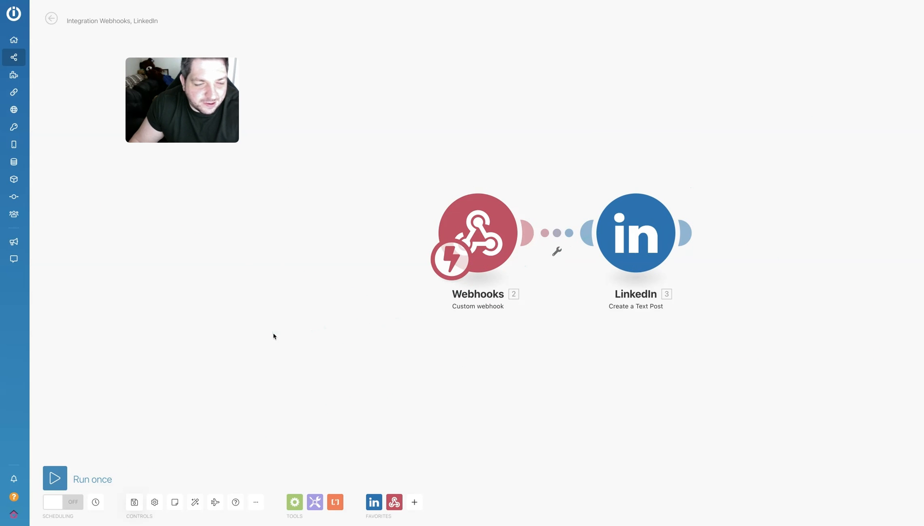
left_click(129, 499)
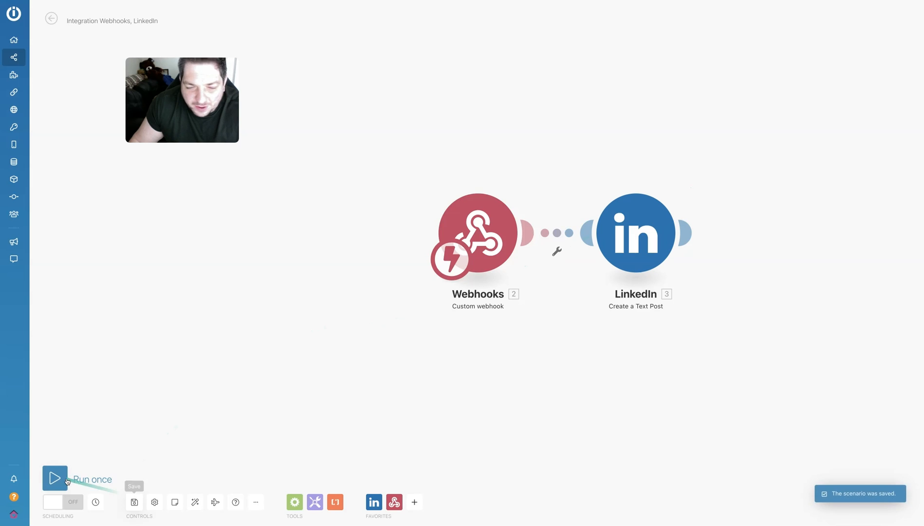
Step: Run the scenario once, then switch to Content Villain and send the second generated post to the webhook
left_click(68, 477)
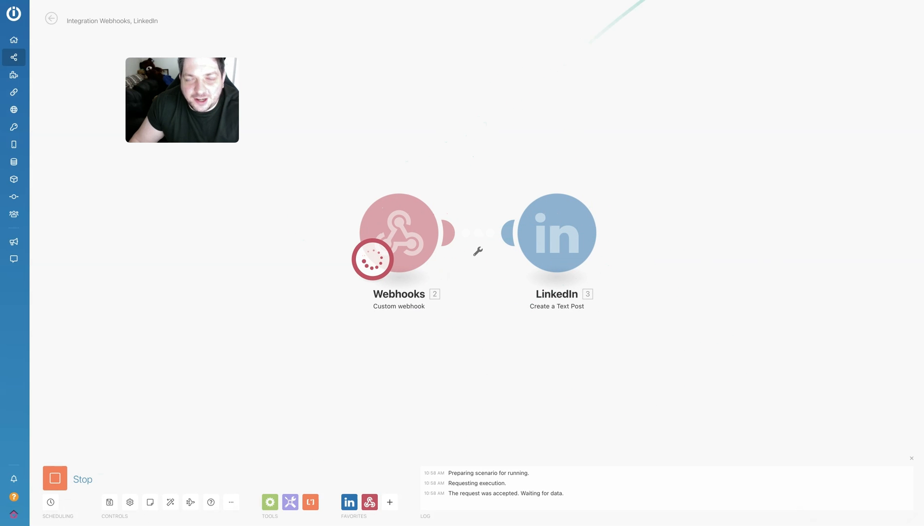
left_click(747, 0)
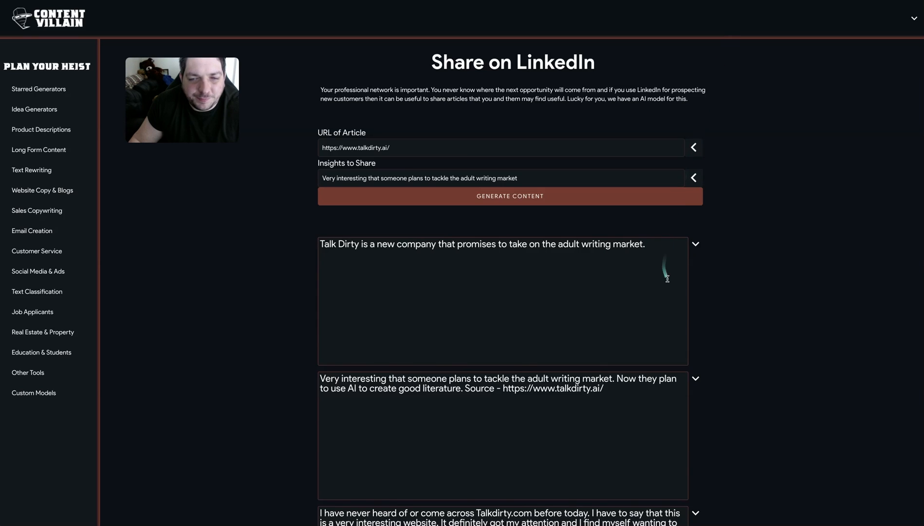
scroll(666, 279, "down", 2)
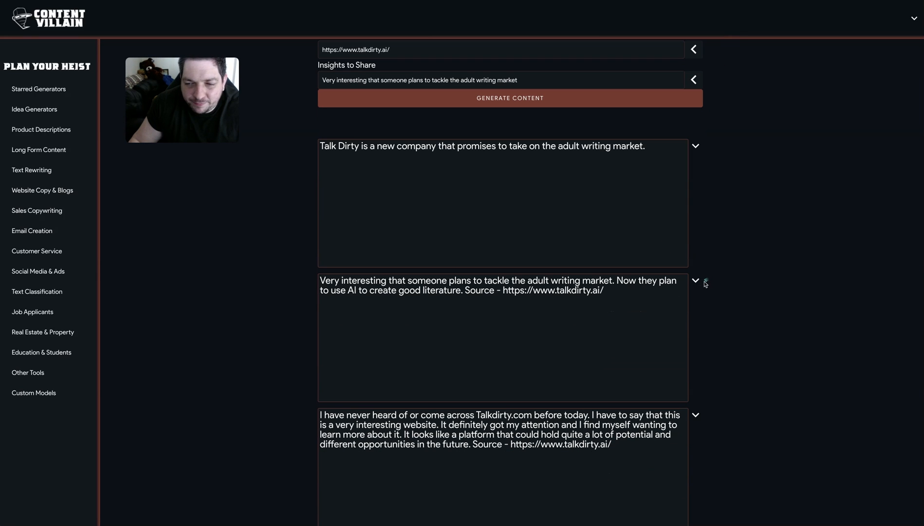
left_click(695, 282)
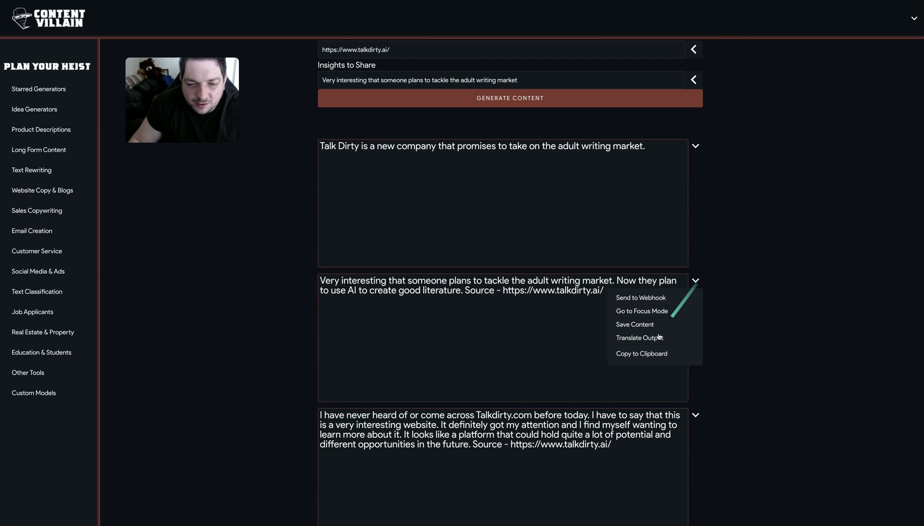
left_click(629, 298)
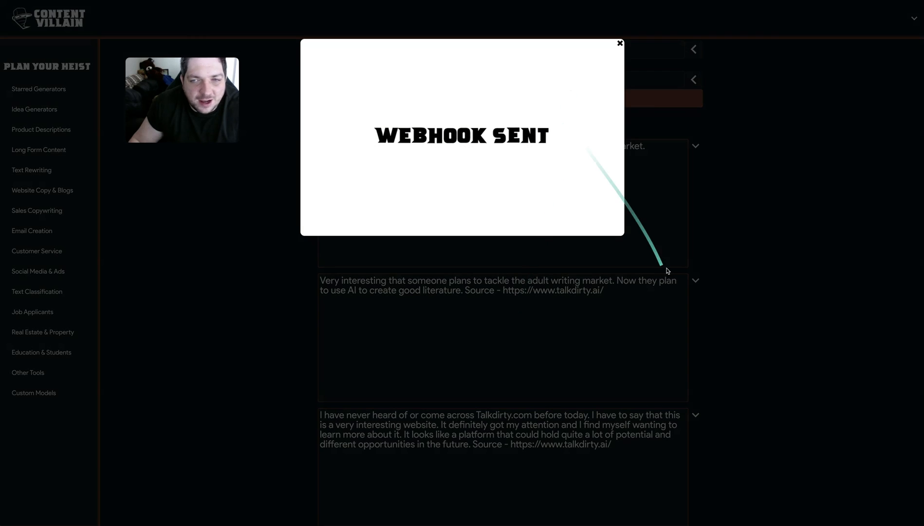
left_click(709, 264)
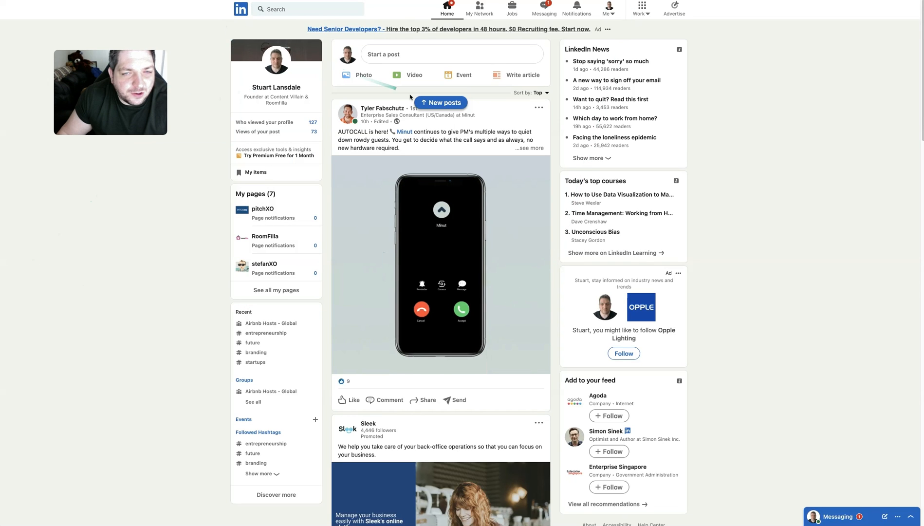
Step: Load the newest posts in the LinkedIn feed, then open the latest shared post from your own profile's activity to check it
left_click(429, 103)
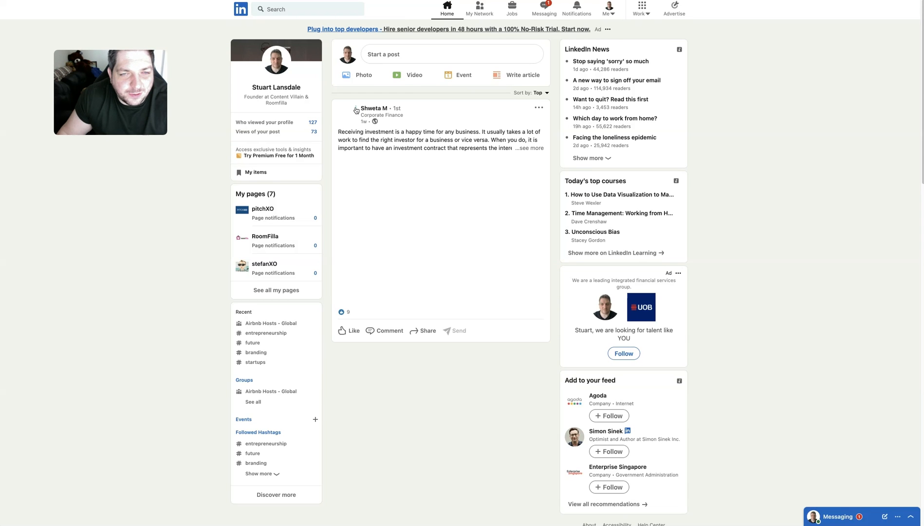
left_click(254, 95)
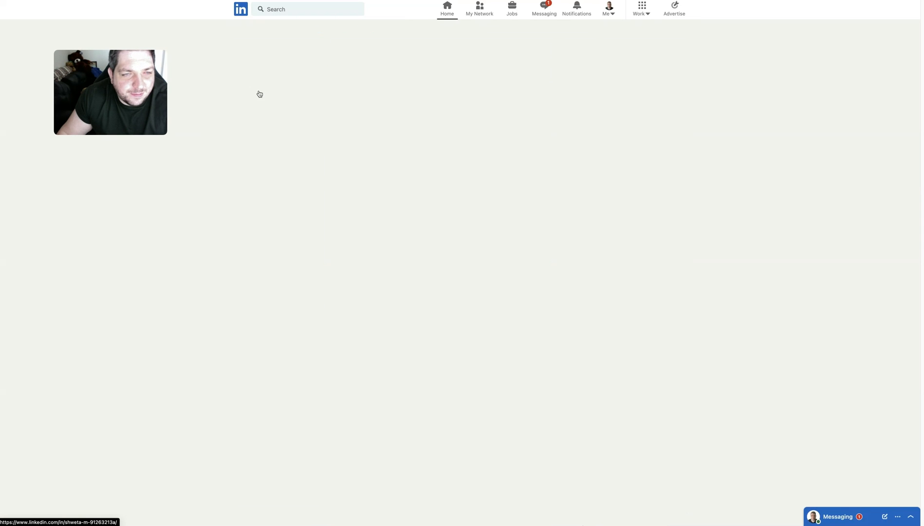
left_click(241, 10)
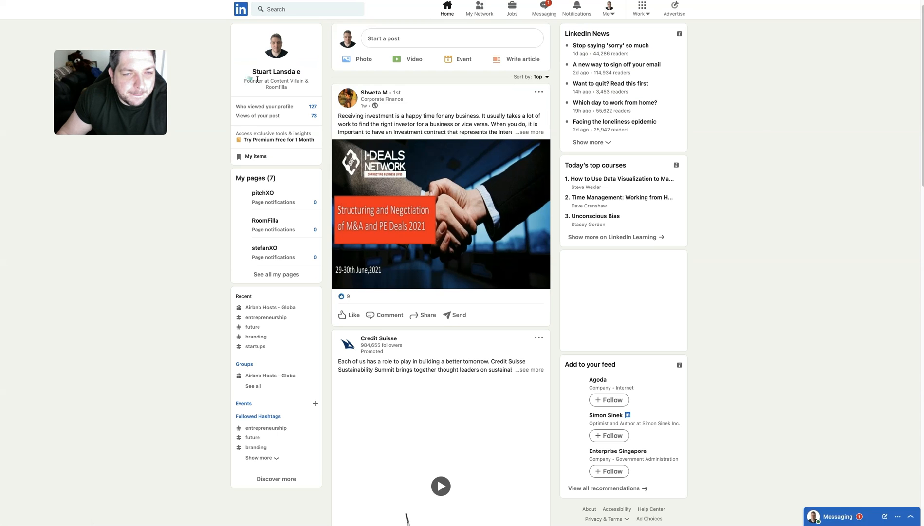
left_click(265, 71)
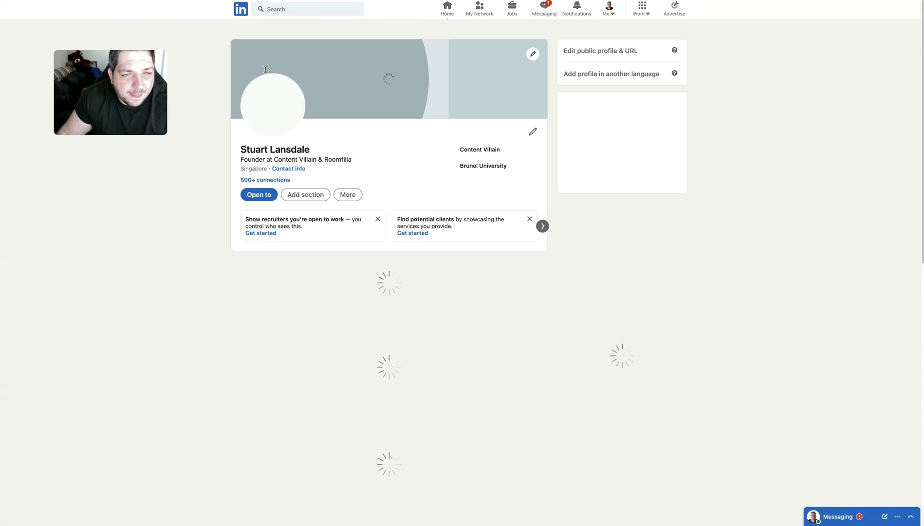
scroll(314, 300, "down", 5)
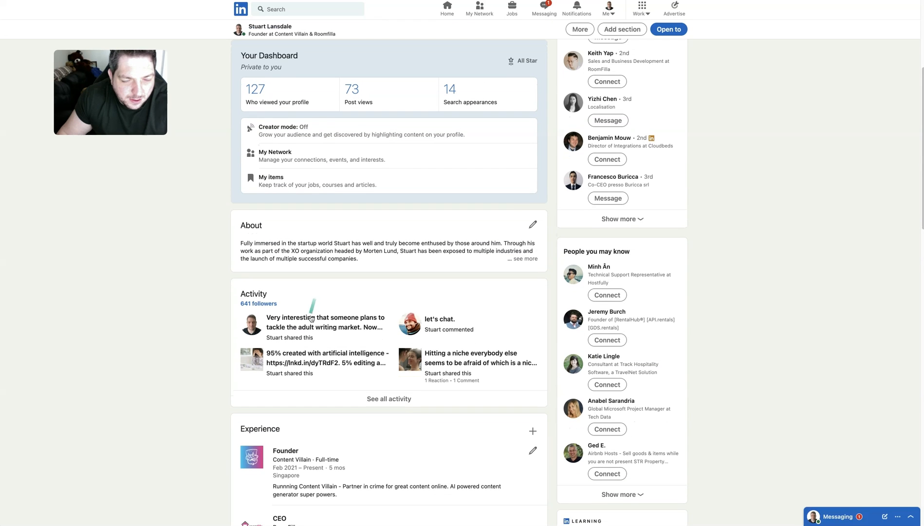
left_click(320, 333)
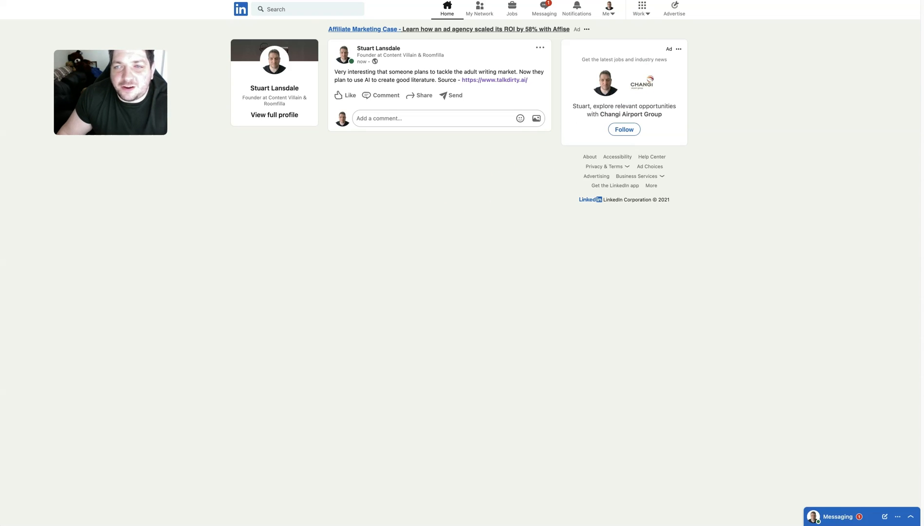
Step: Switch to Content Villain and review the generated LinkedIn posts and the actions available for the first output
left_click(682, 1)
scroll(435, 182, "up", 2)
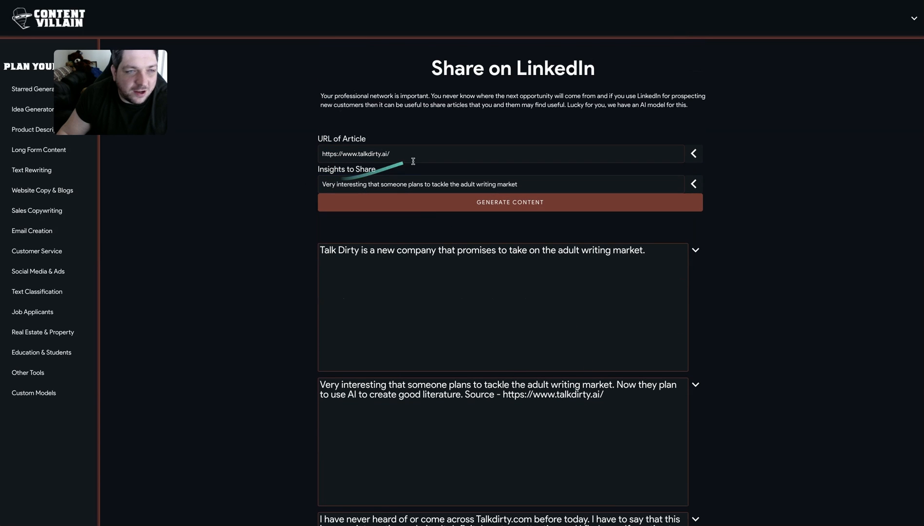
scroll(424, 227, "down", 4)
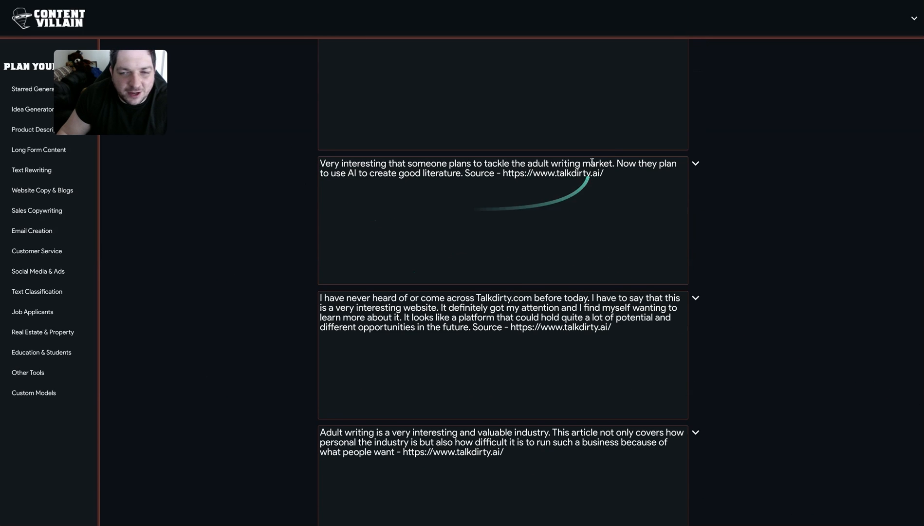
scroll(629, 182, "up", 2)
left_click(694, 152)
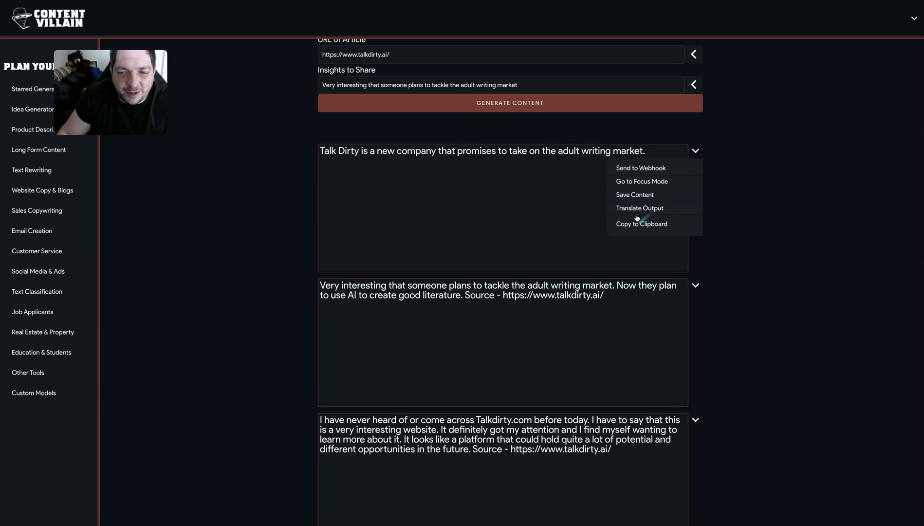
left_click(237, 247)
scroll(235, 252, "up", 2)
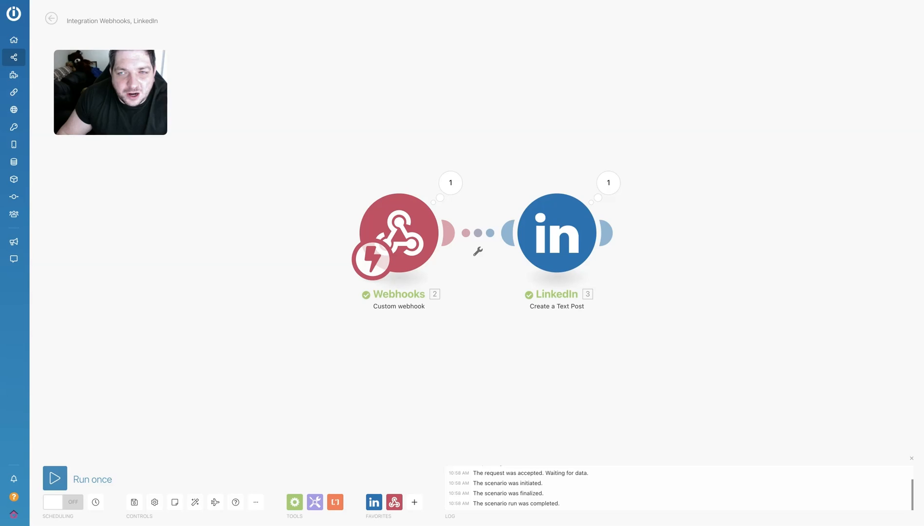
Step: Switch to Integromat and review the LinkedIn actions available for another module after Create a Text Post, without adding one
left_click(609, 235)
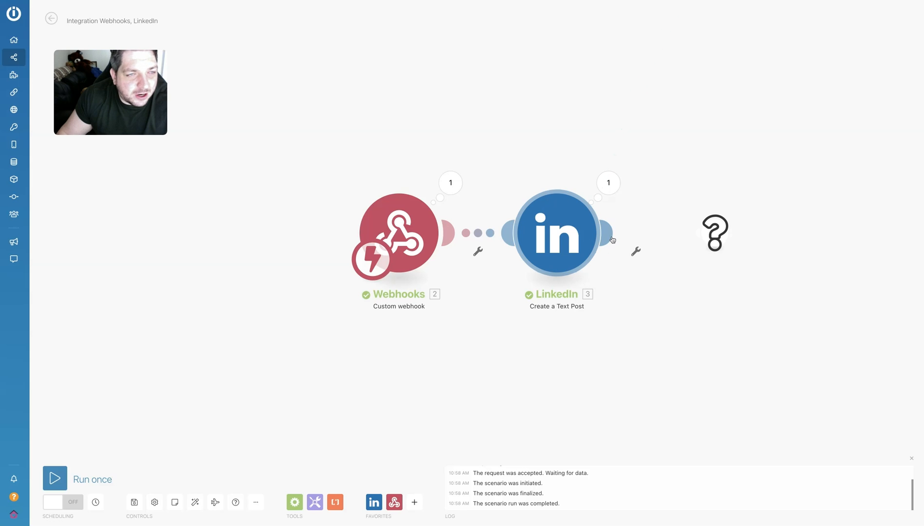
left_click(555, 204)
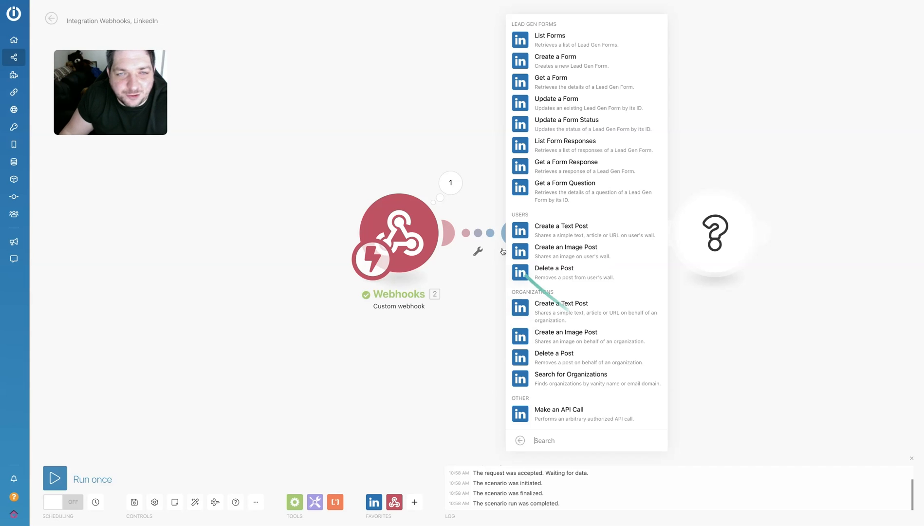
left_click(468, 148)
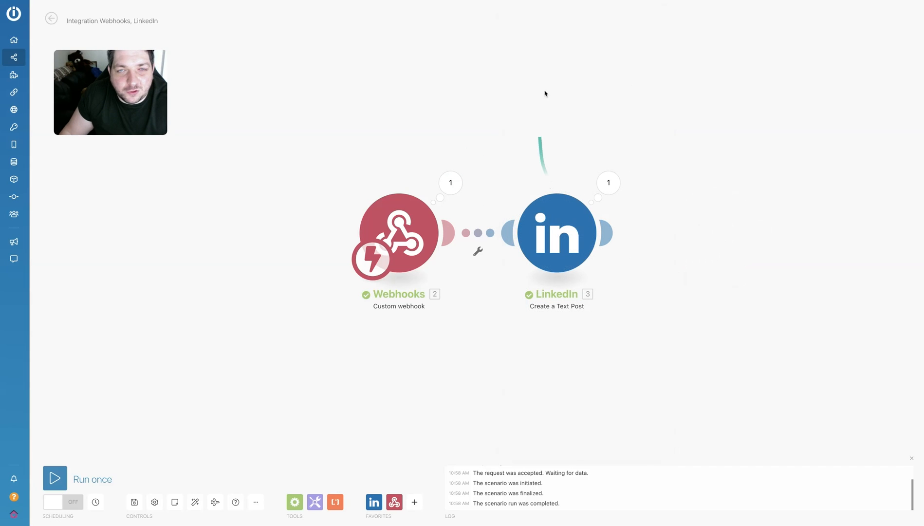